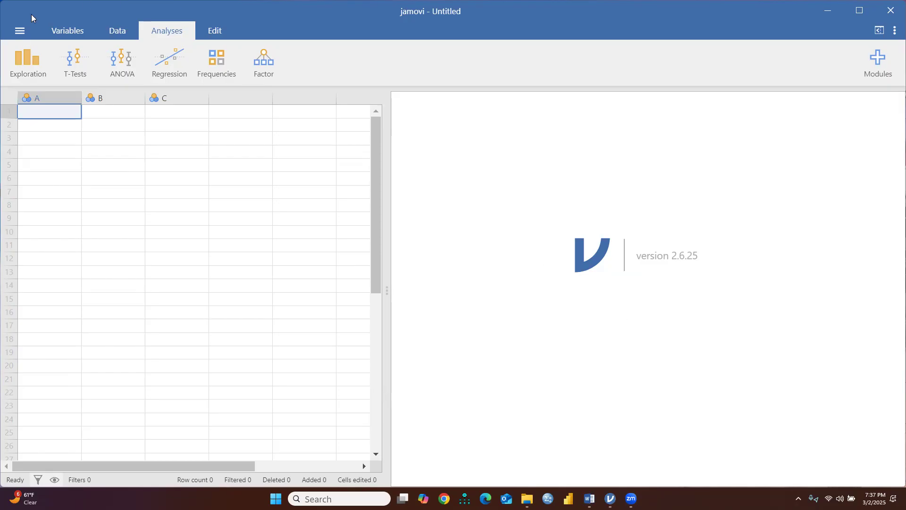
- Open Normality.sav from the Documents > R folder on this PC
left_click(20, 31)
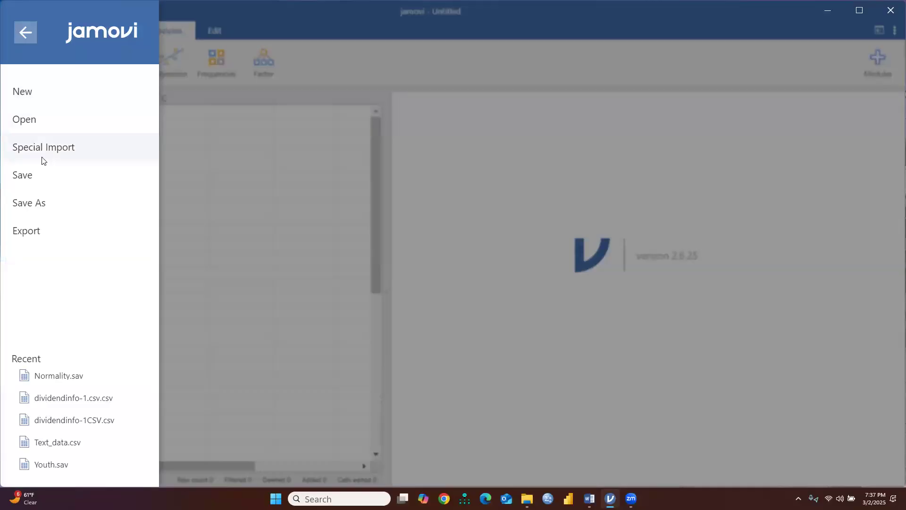
left_click(25, 126)
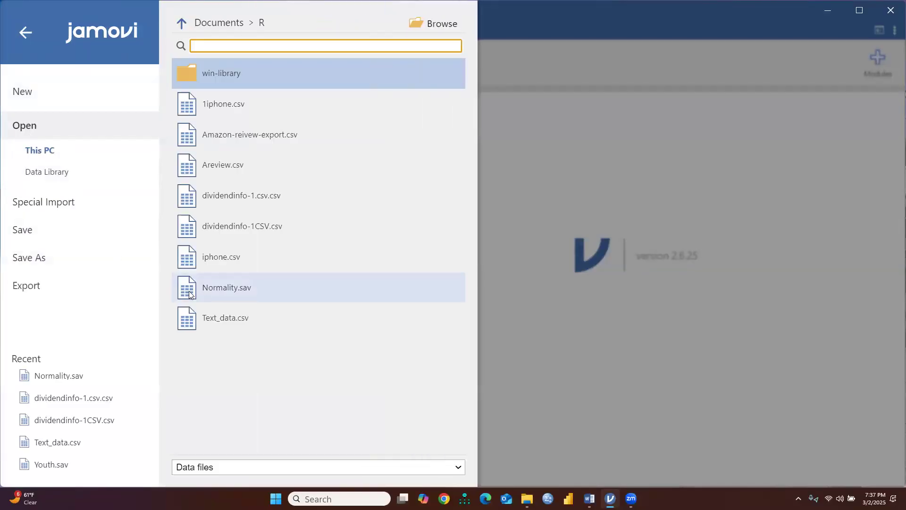
left_click(215, 289)
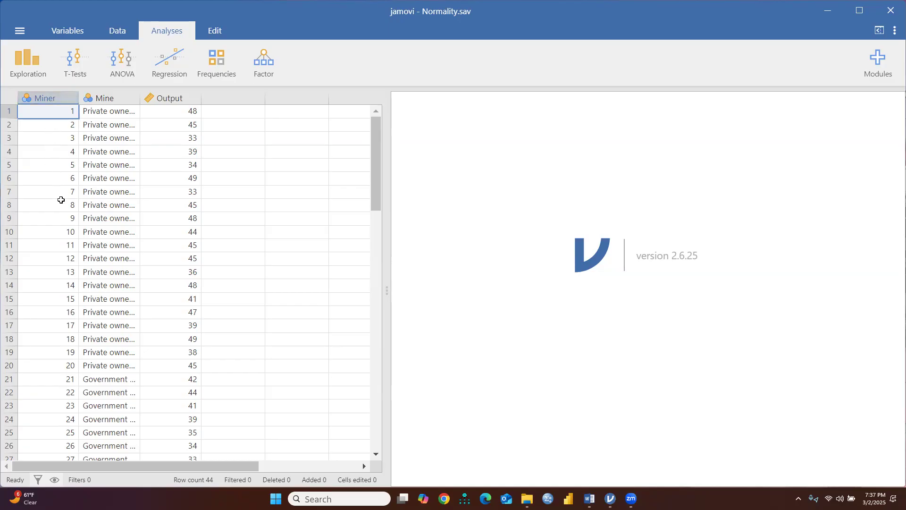
scroll(52, 343, "down", 3)
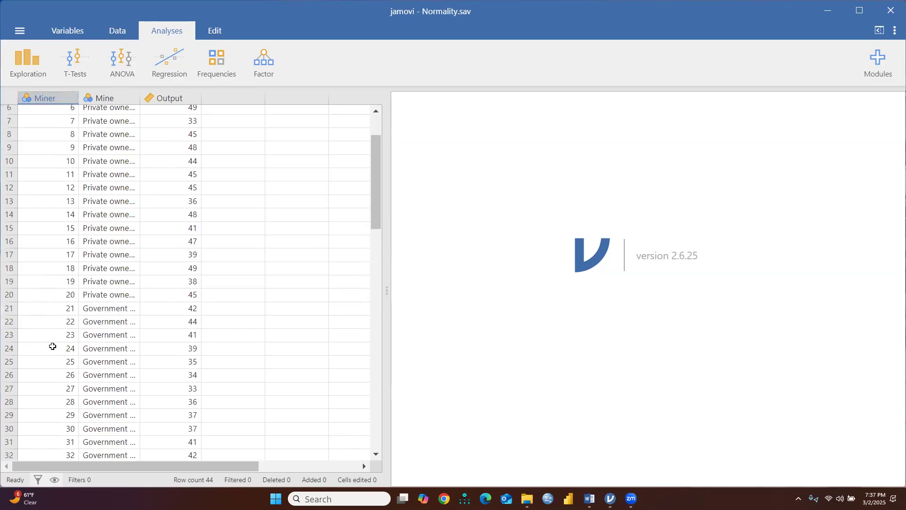
scroll(53, 346, "down", 15)
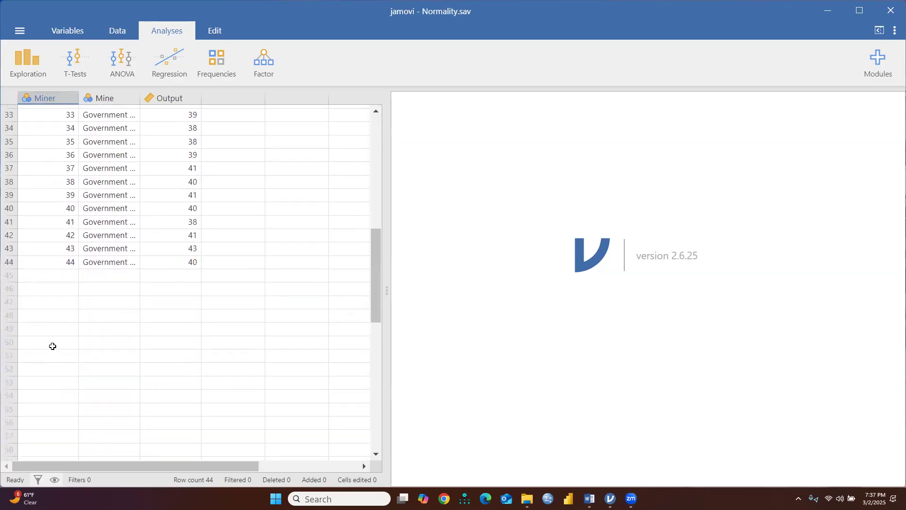
scroll(52, 346, "up", 18)
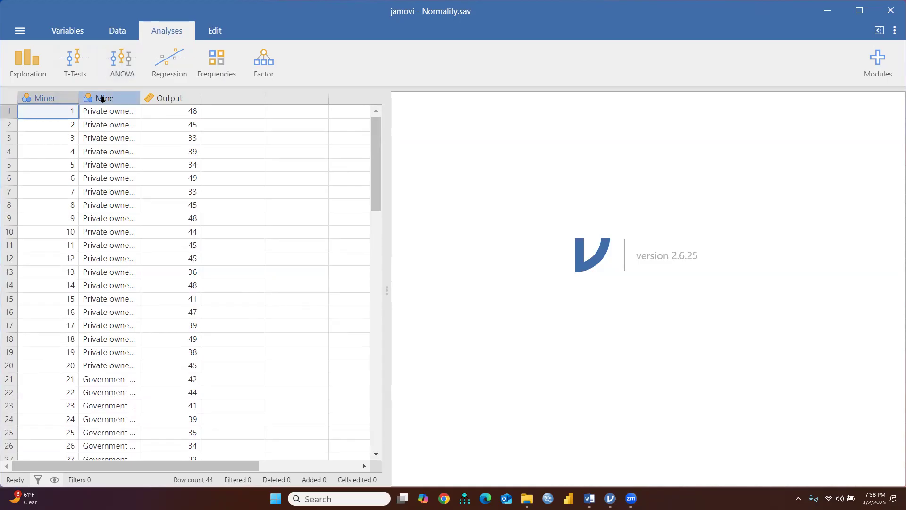
scroll(159, 359, "down", 3)
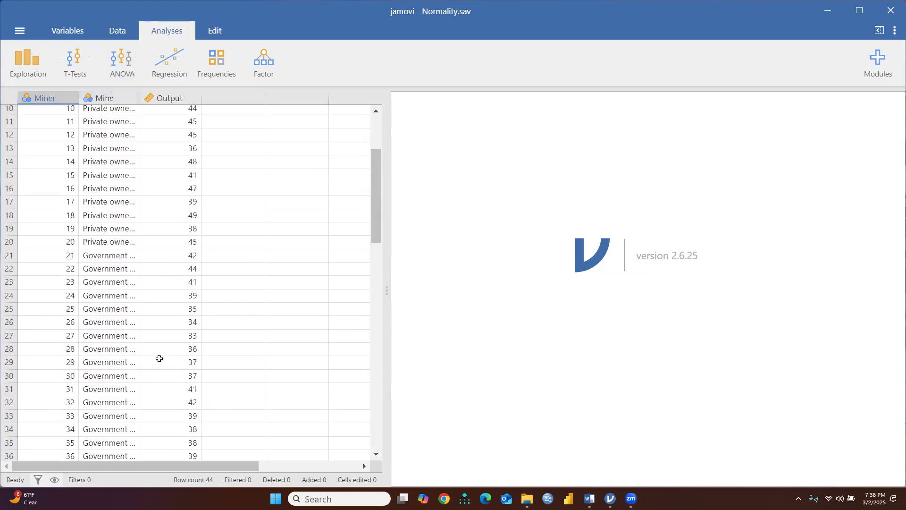
scroll(159, 358, "down", 6)
scroll(109, 348, "up", 7)
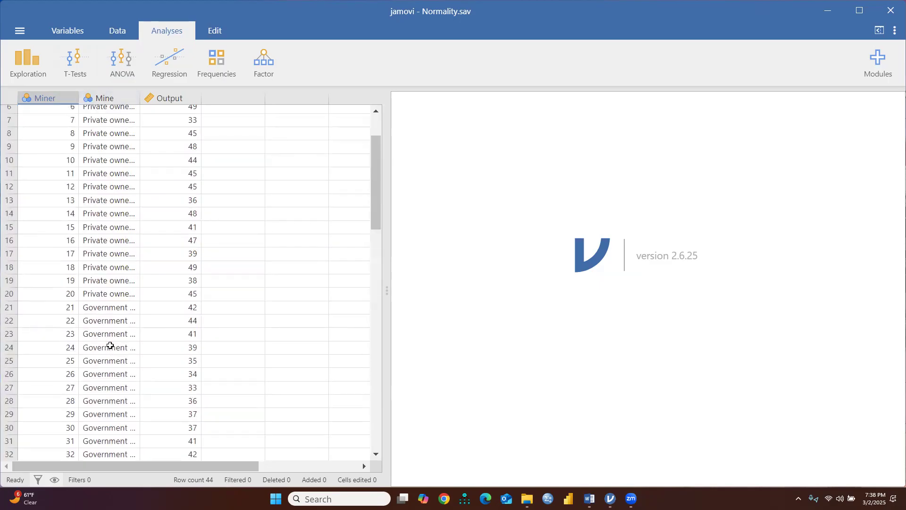
scroll(110, 345, "up", 2)
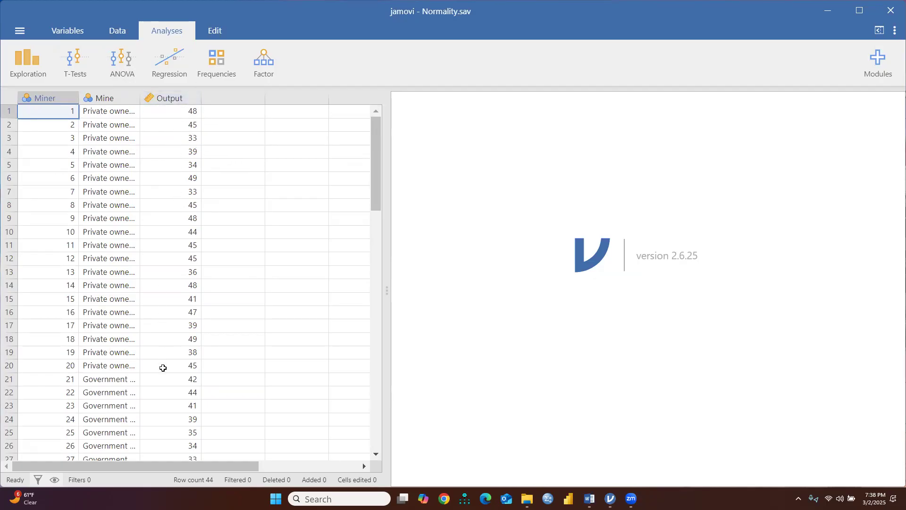
scroll(166, 376, "down", 12)
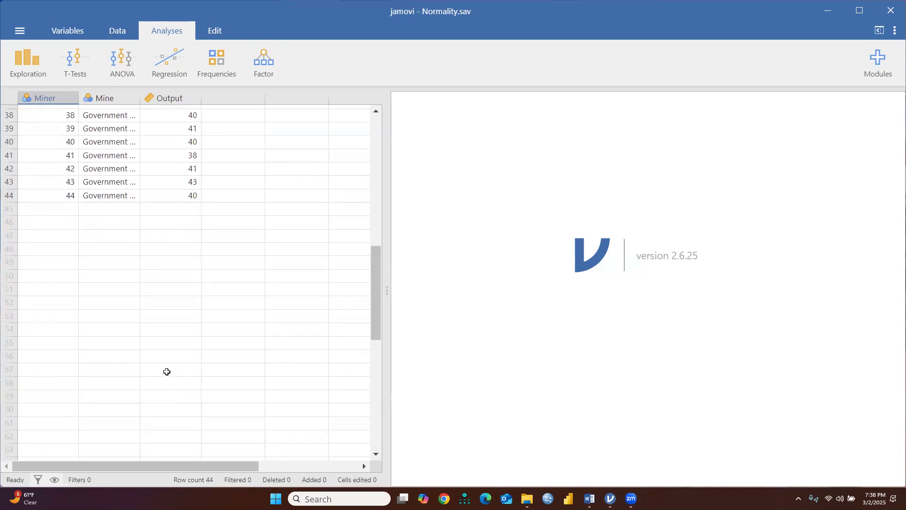
scroll(165, 376, "up", 12)
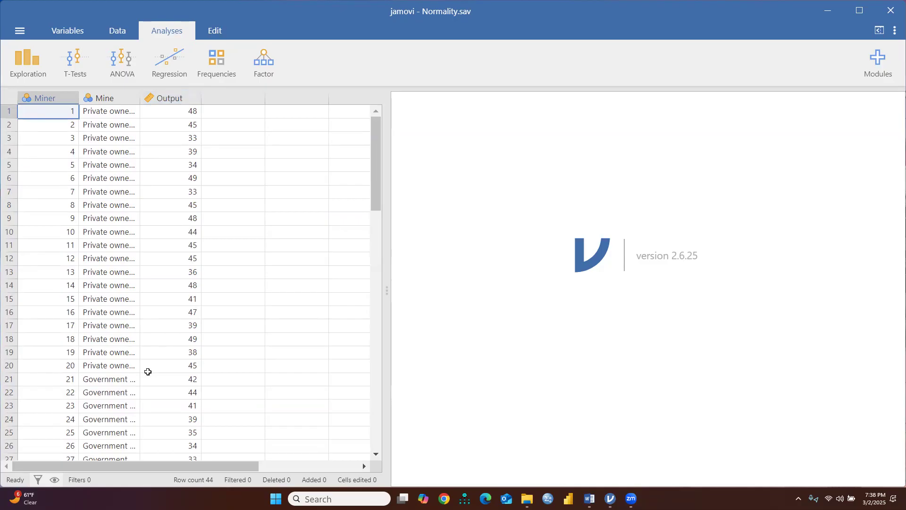
scroll(144, 368, "down", 4)
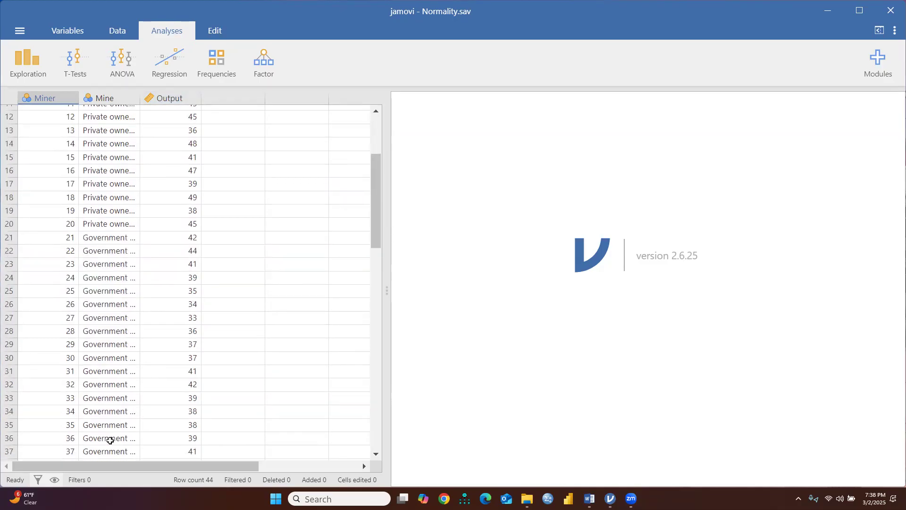
scroll(179, 384, "down", 4)
scroll(180, 377, "up", 8)
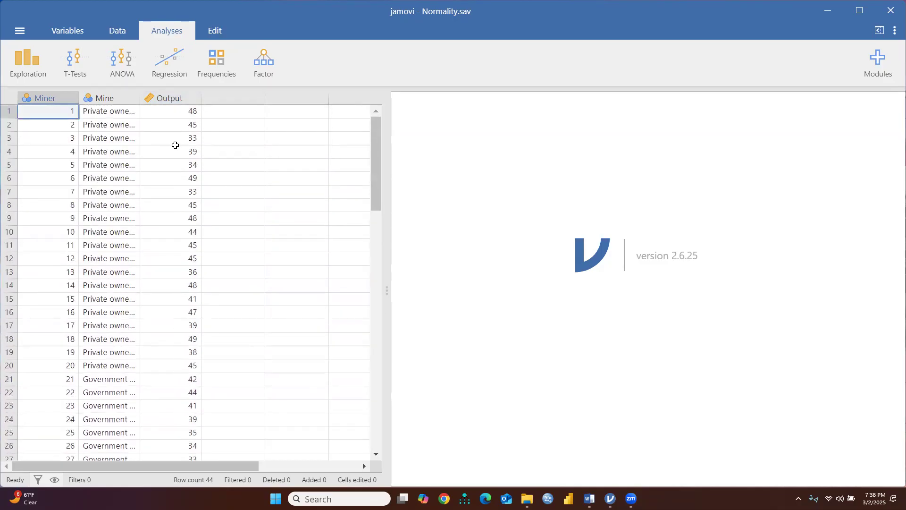
- Run Descriptives on Output (N 44, mean 40.7, SD 4.52), then bring up the Word notes
left_click(28, 52)
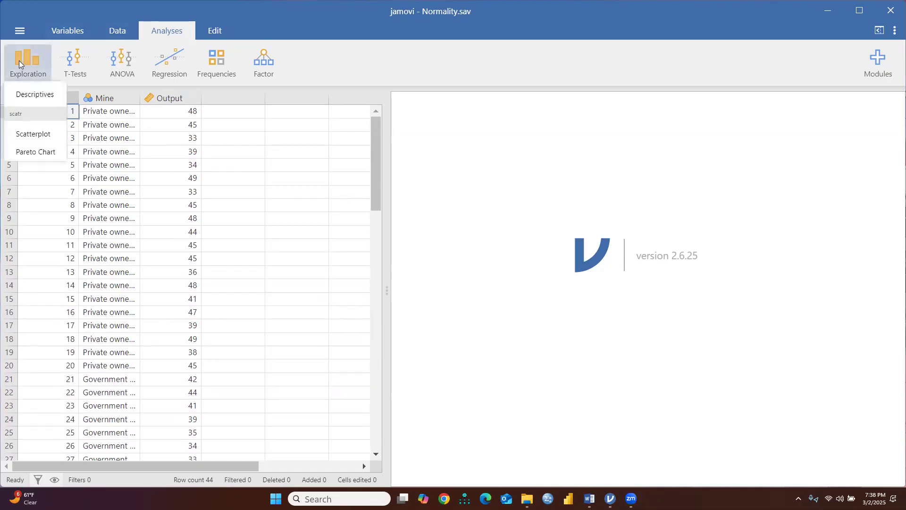
left_click(27, 94)
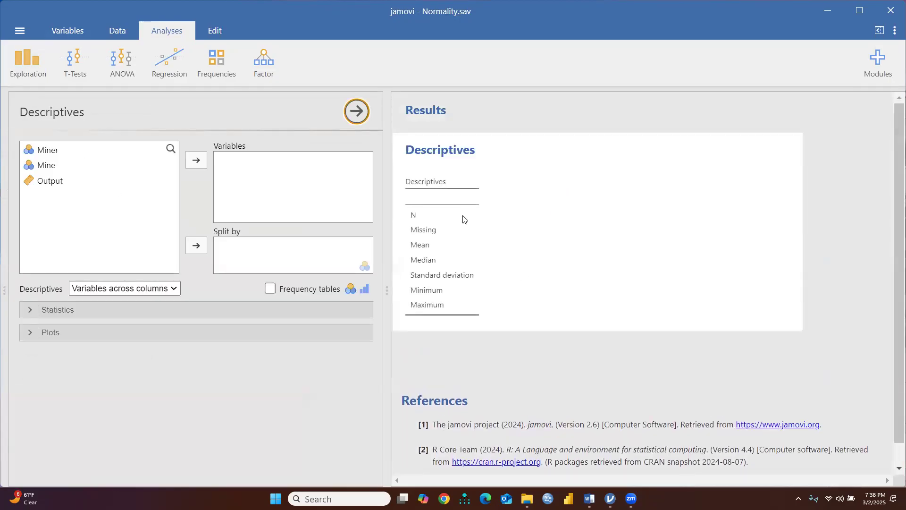
left_click(56, 184)
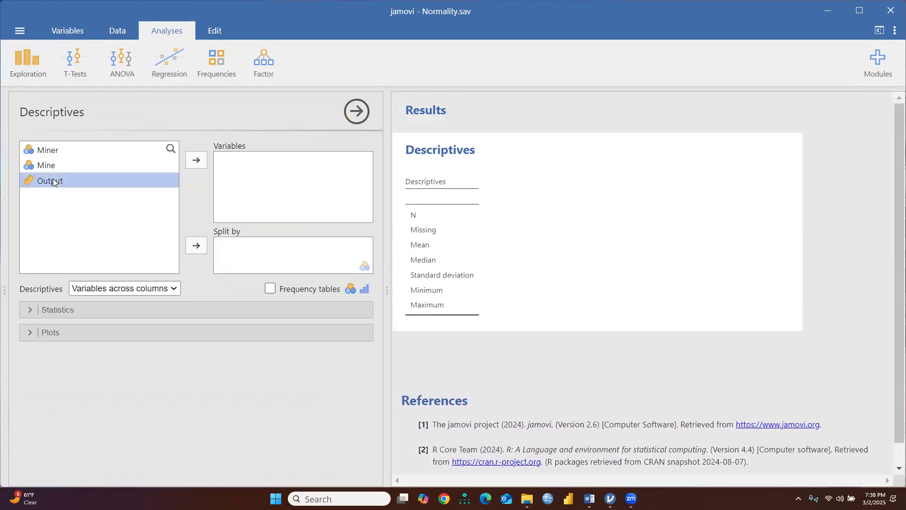
left_click(195, 161)
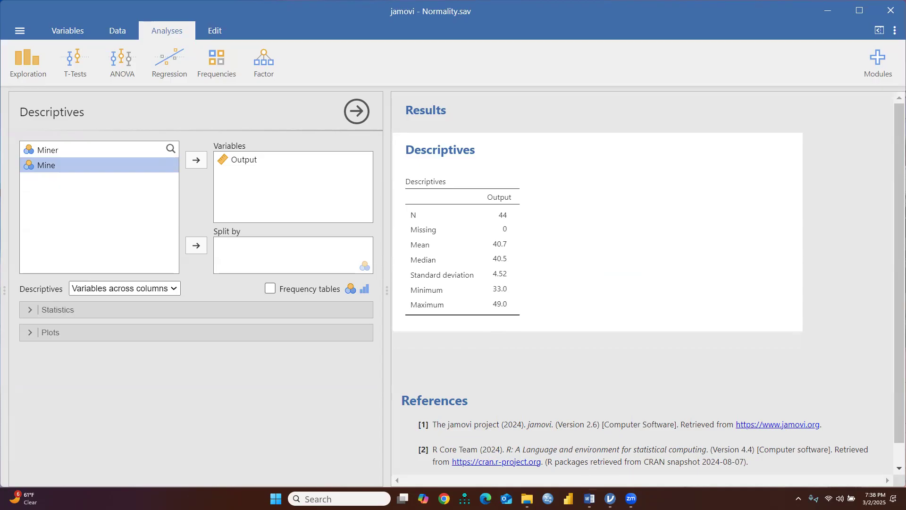
mouse_move(589, 499)
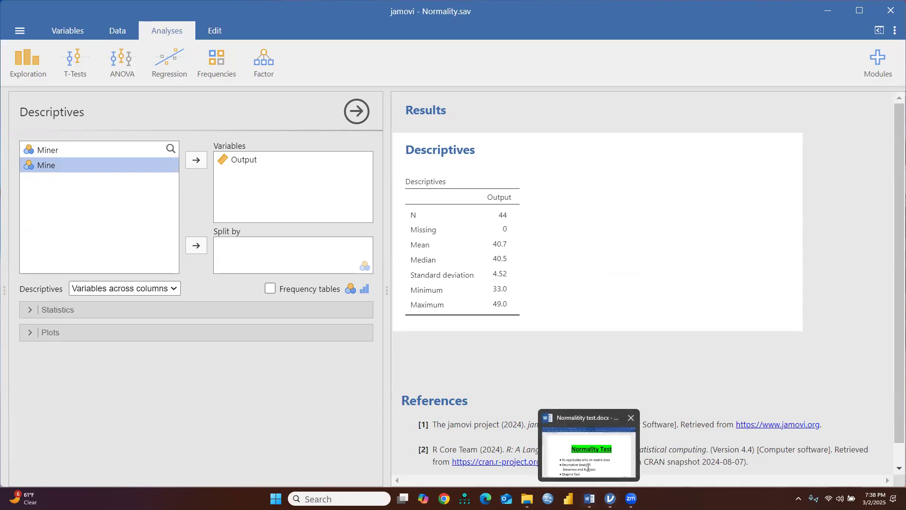
left_click(588, 469)
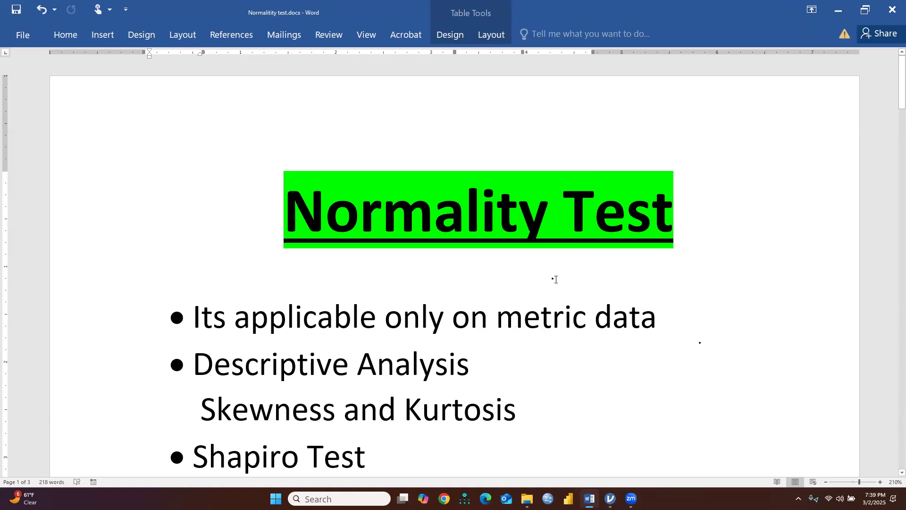
- Highlight the Skewness and Kurtosis line and read down to the Descriptives table
scroll(555, 280, "down", 2)
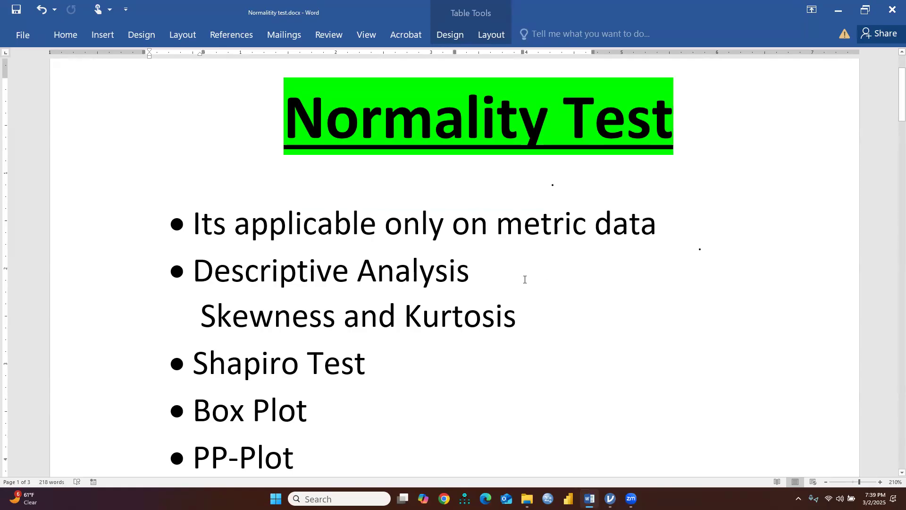
left_click_drag(201, 316, 538, 319)
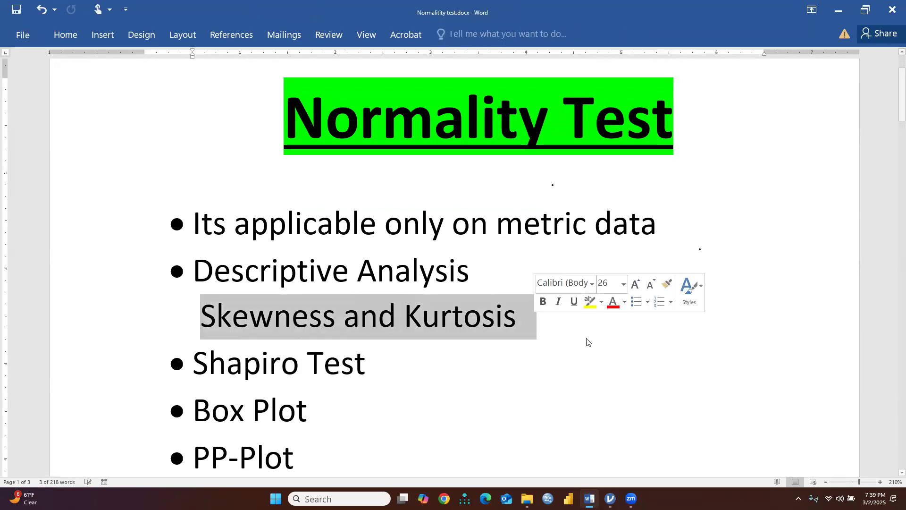
scroll(519, 343, "down", 1)
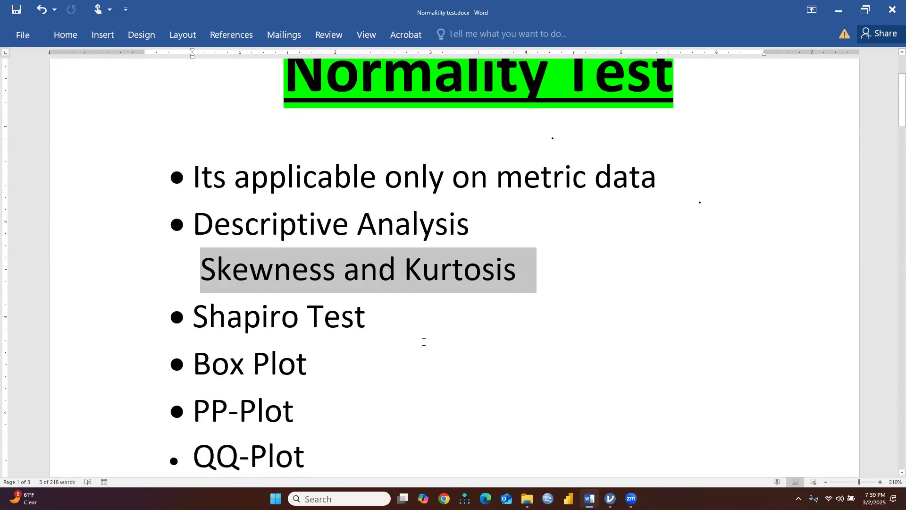
scroll(421, 343, "down", 1)
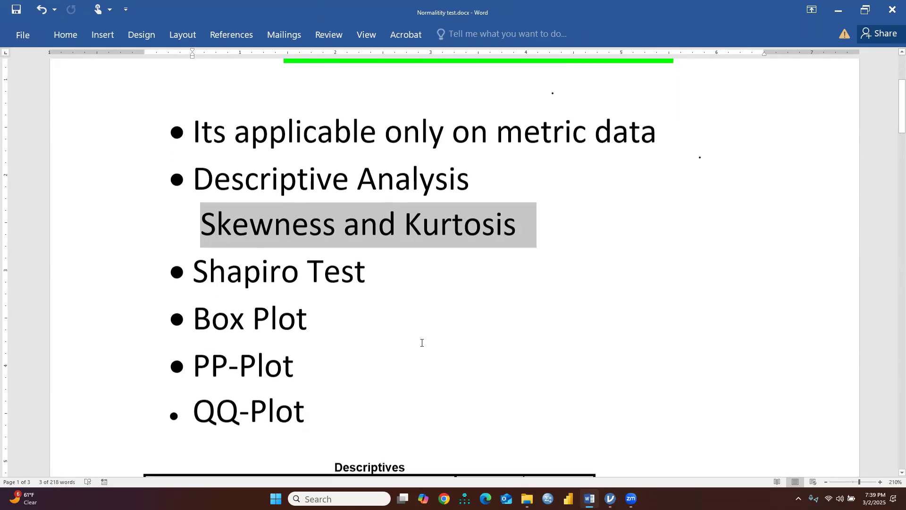
scroll(416, 336, "down", 2)
scroll(415, 336, "down", 3)
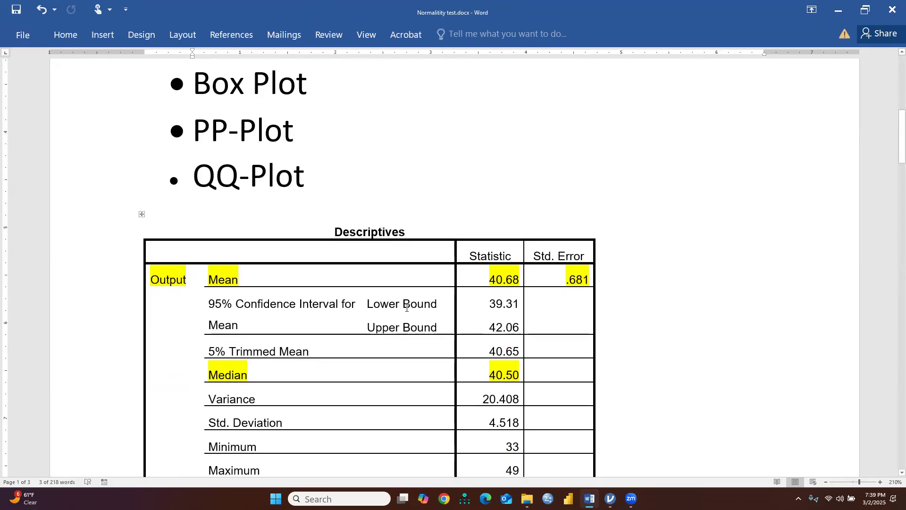
scroll(407, 307, "down", 2)
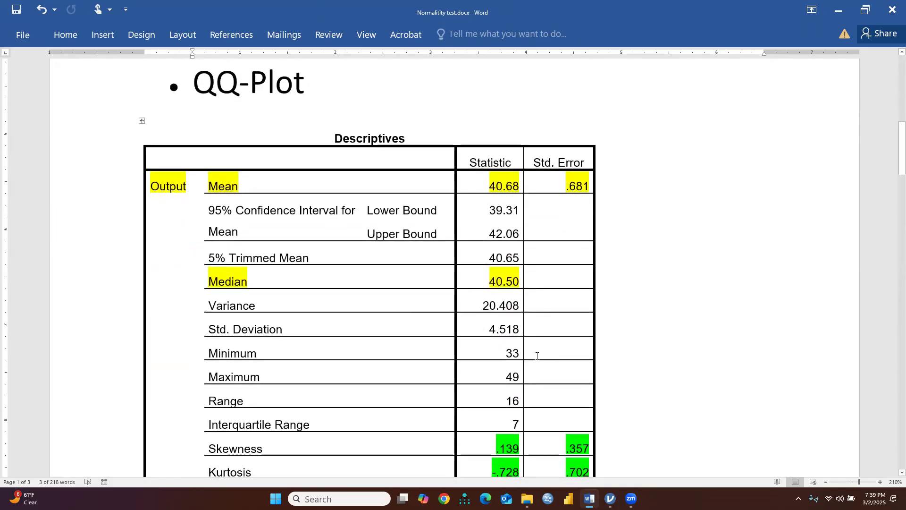
scroll(547, 310, "down", 2)
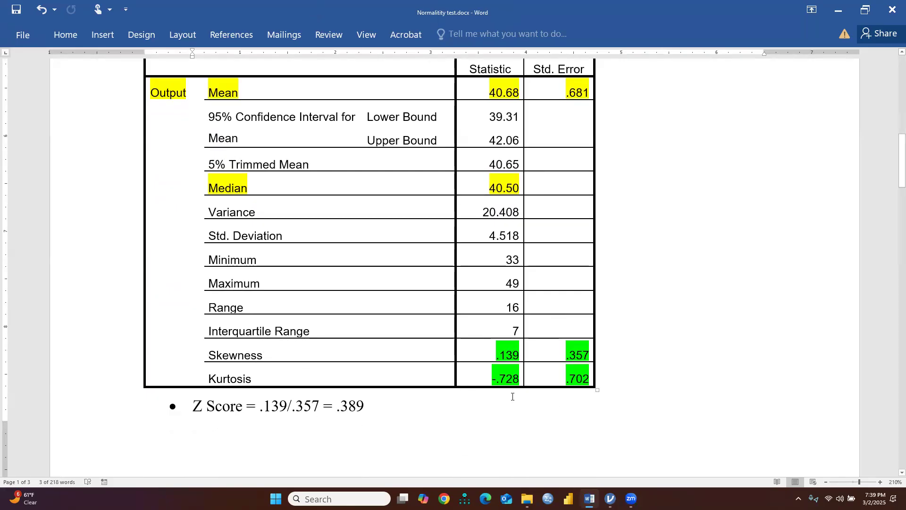
scroll(512, 397, "down", 1)
scroll(512, 396, "down", 2)
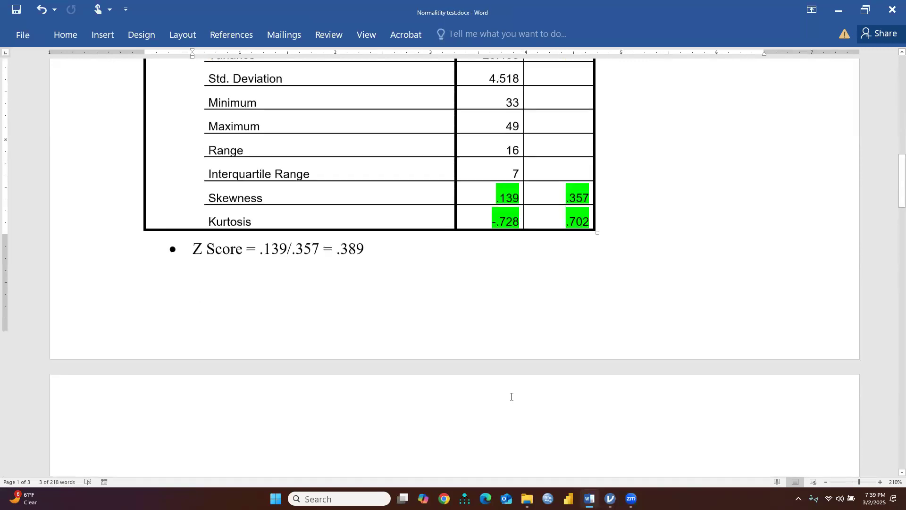
scroll(511, 396, "down", 2)
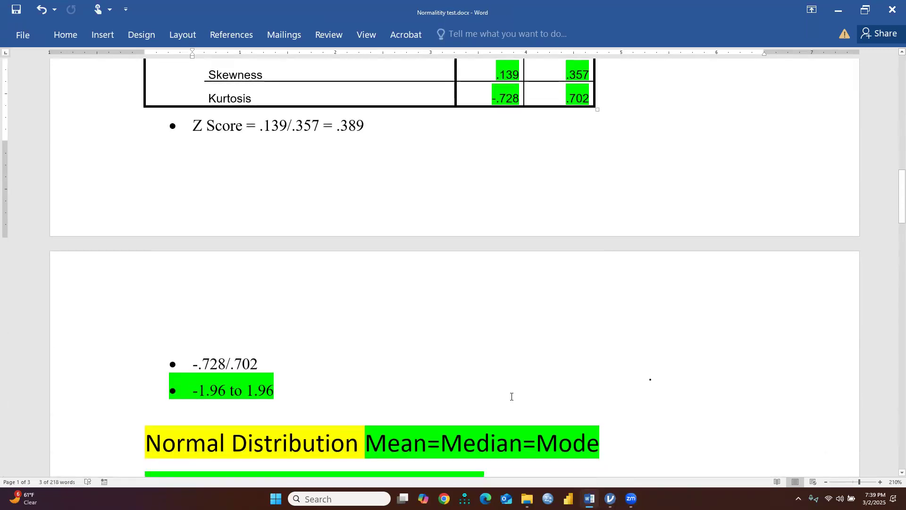
scroll(512, 397, "down", 3)
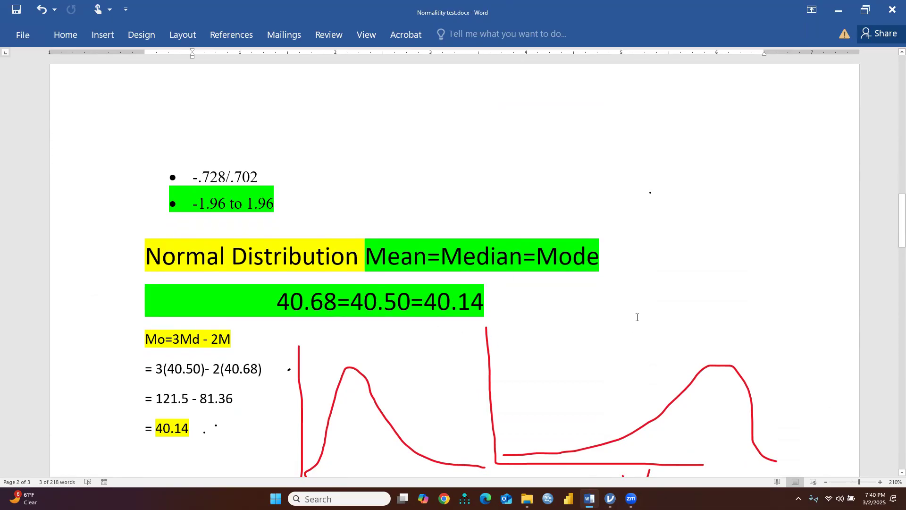
scroll(637, 317, "down", 3)
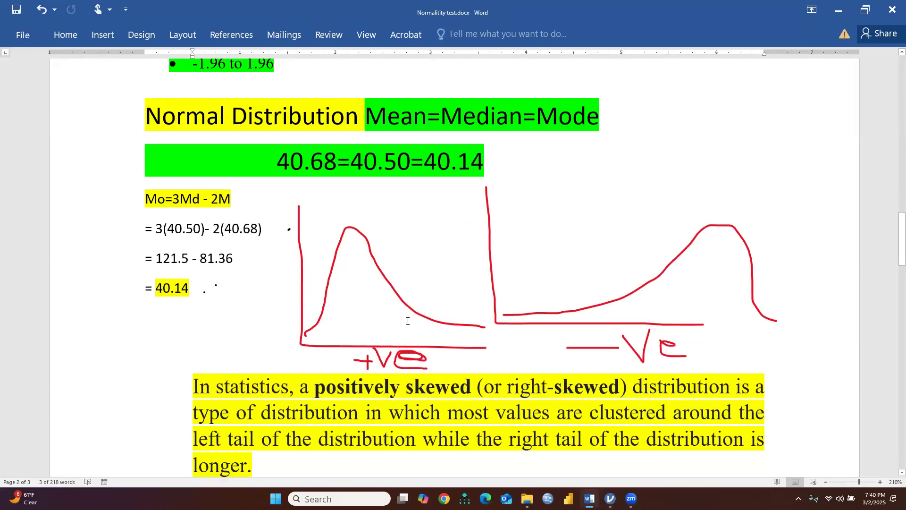
scroll(408, 321, "down", 1)
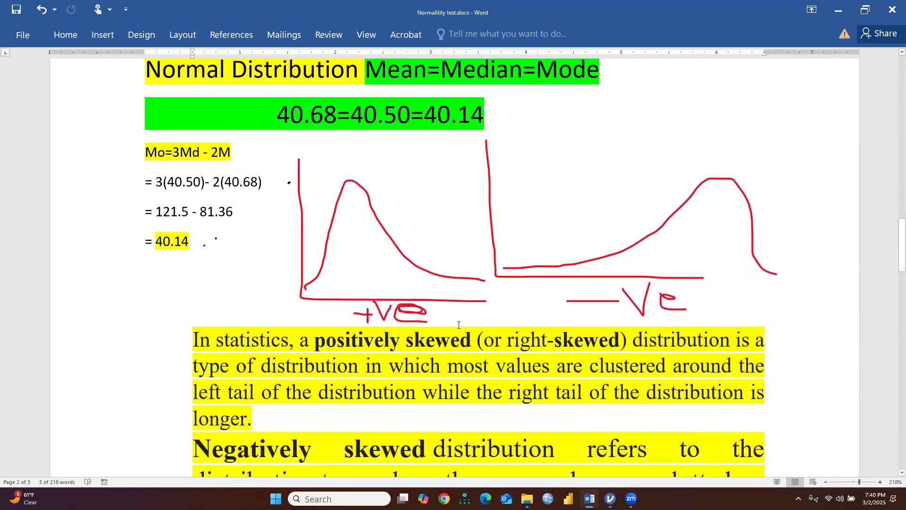
scroll(459, 325, "down", 1)
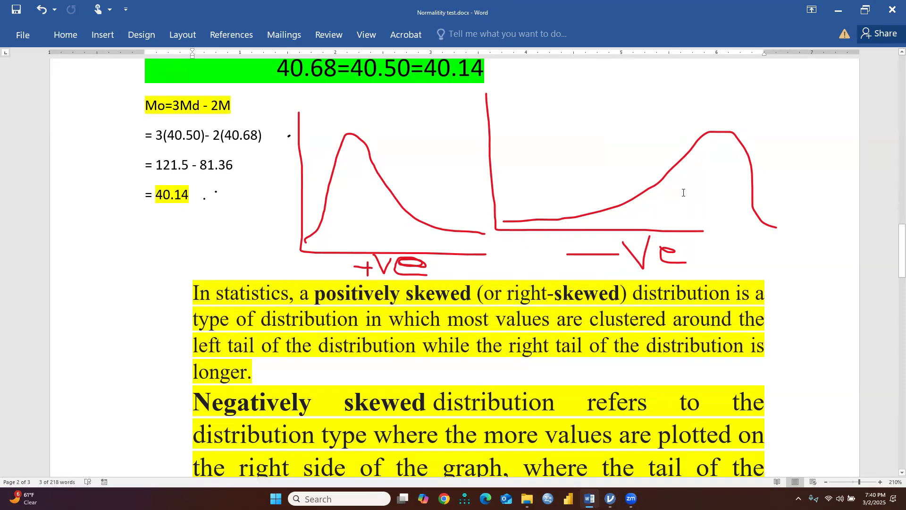
scroll(477, 265, "down", 7)
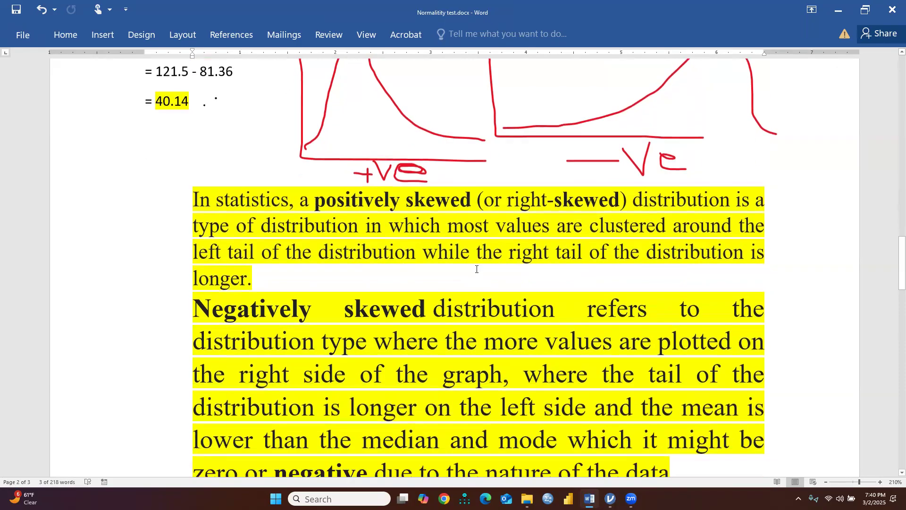
scroll(481, 273, "down", 7)
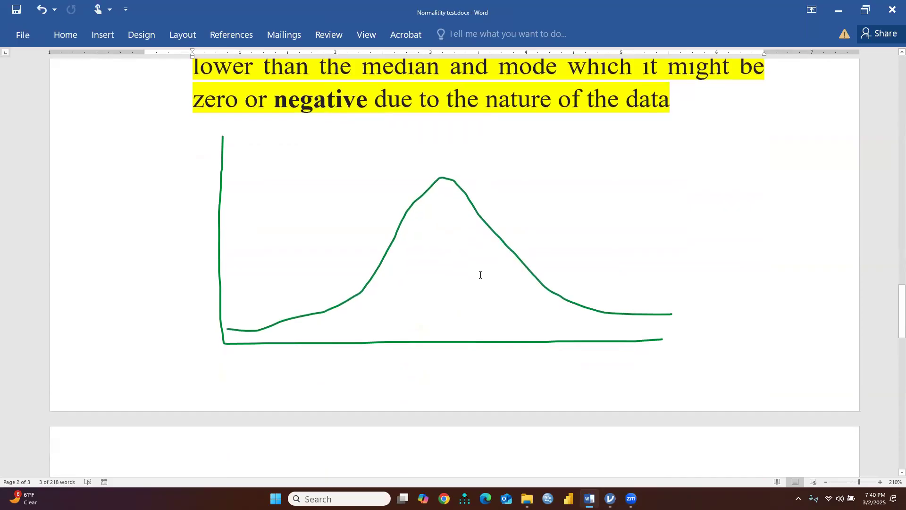
scroll(481, 275, "down", 1)
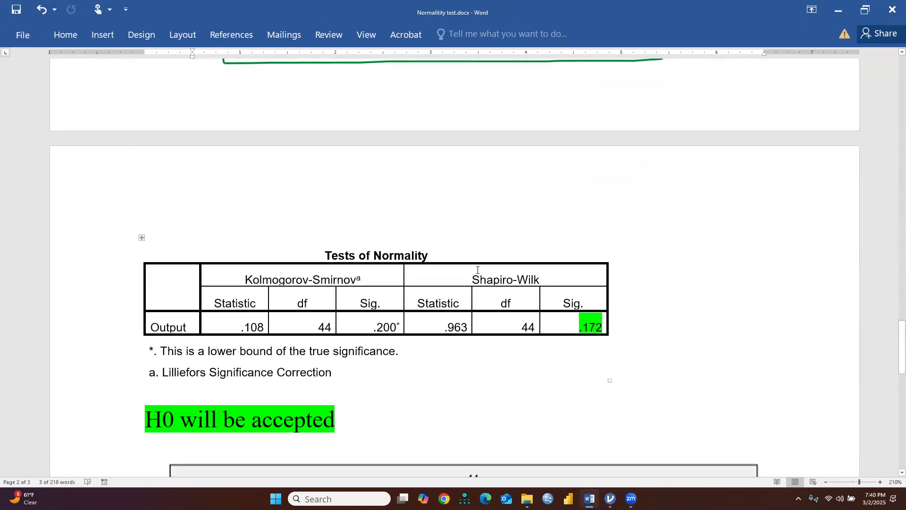
- Read the Word notes down to the box plot, then return to jamovi's Descriptives
scroll(476, 267, "down", 1)
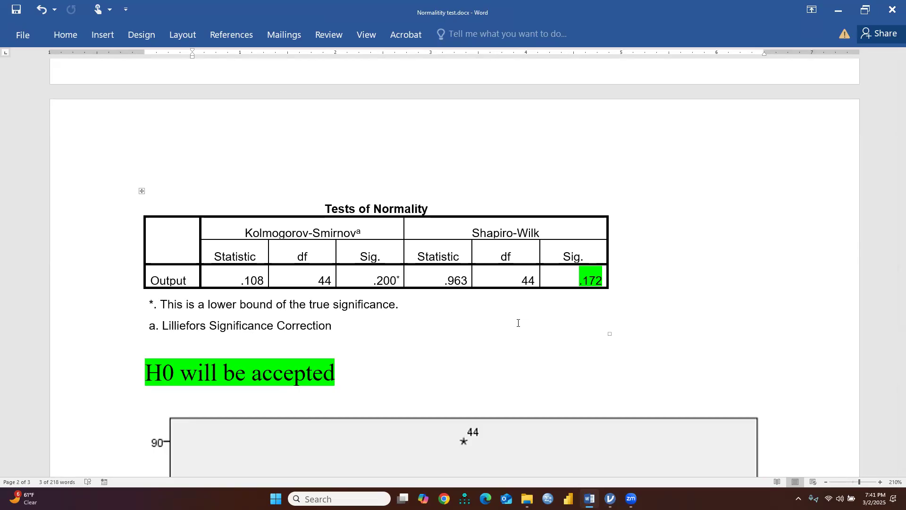
scroll(556, 327, "down", 12)
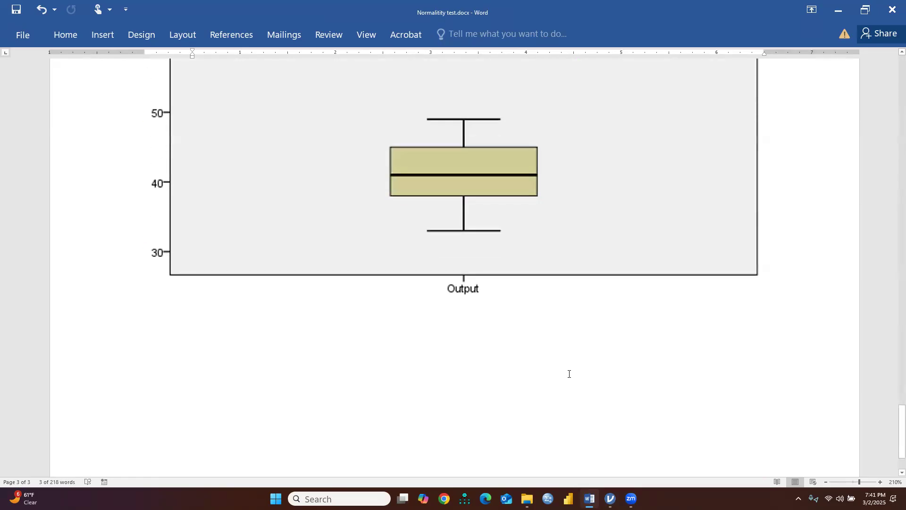
left_click(610, 499)
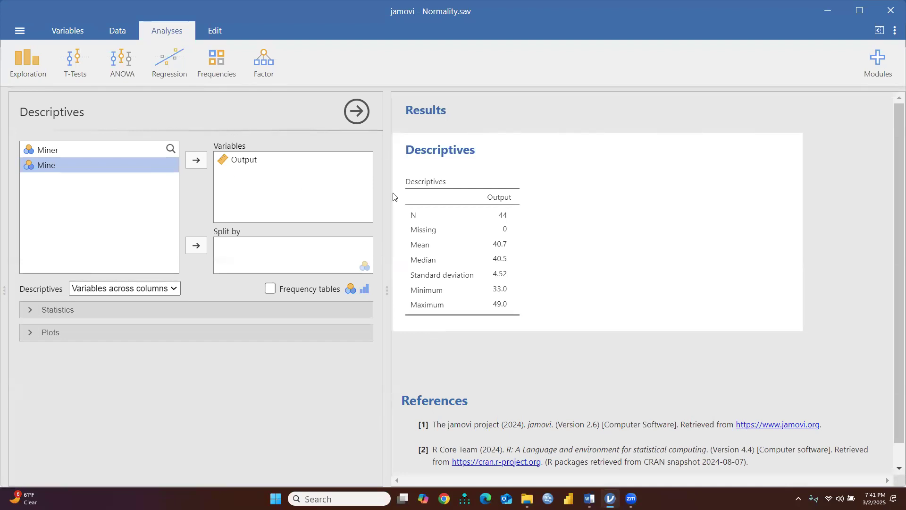
- Add the mode (41.0) to the Output descriptives and switch back to the Word notes
left_click(61, 307)
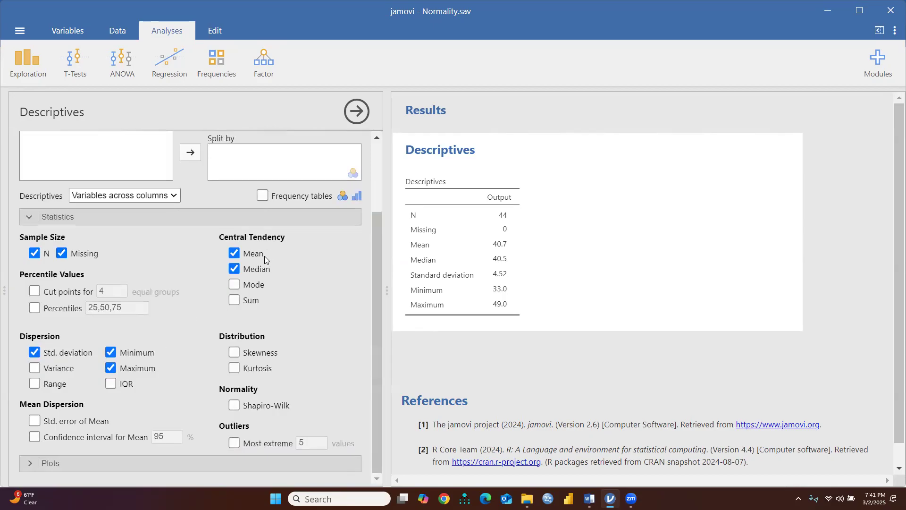
left_click(233, 285)
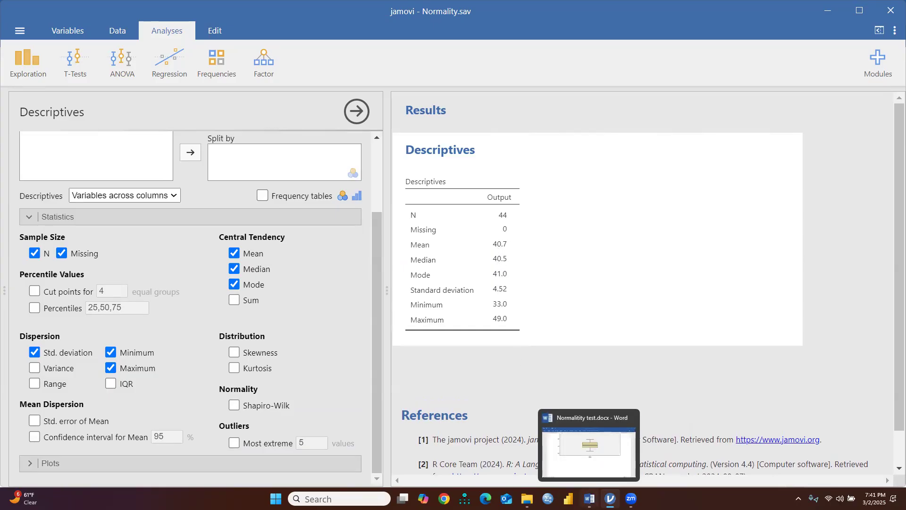
left_click(589, 499)
- Scroll through the descriptives and mean-median-mode notes, then switch back to jamovi
scroll(475, 315, "up", 20)
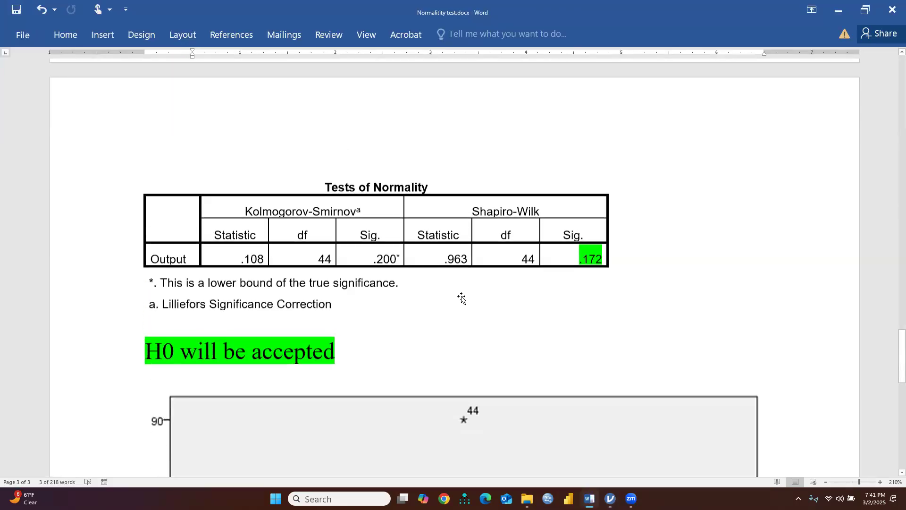
scroll(461, 297, "up", 10)
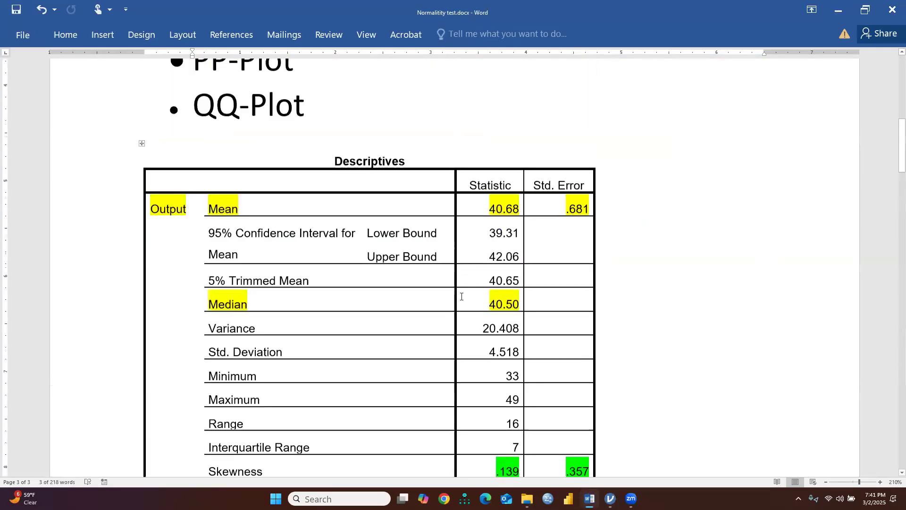
scroll(424, 319, "down", 3)
scroll(424, 319, "down", 10)
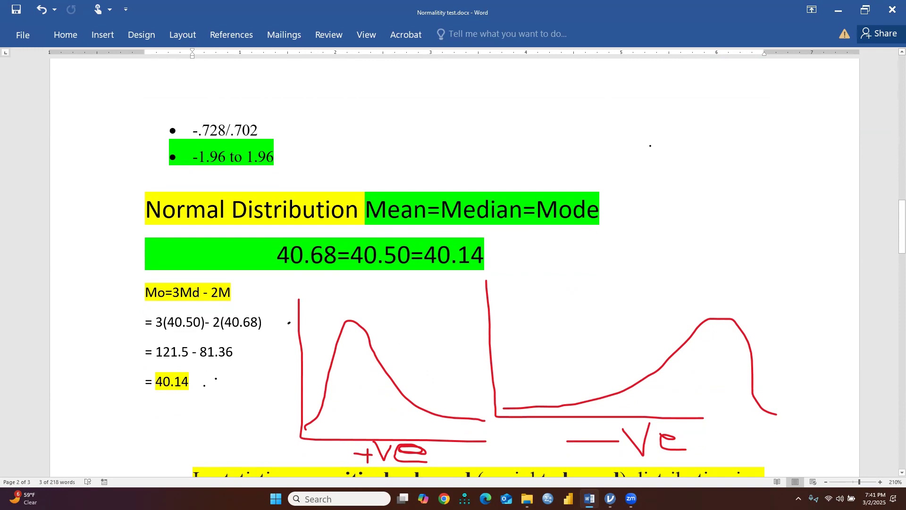
key("alt+Tab")
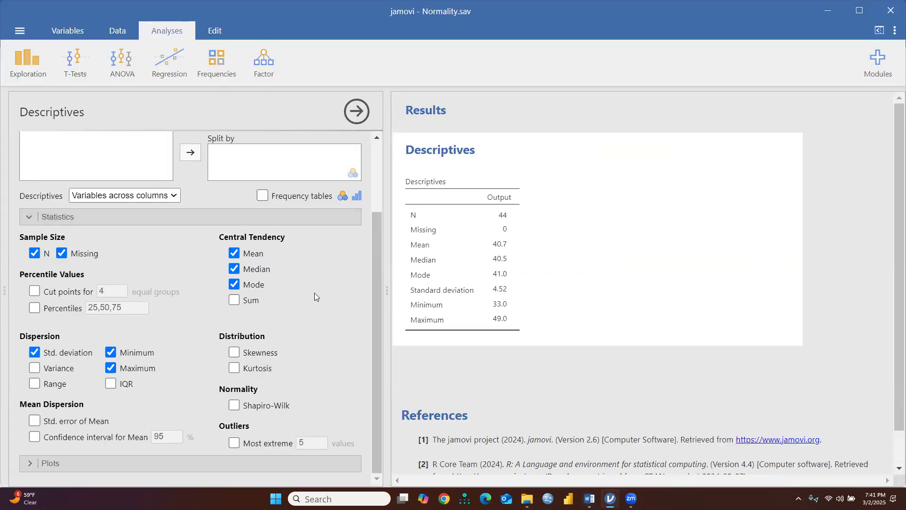
- Add the Shapiro-Wilk test (W 0.963, p 0.172) and expand the Plots options
left_click(232, 409)
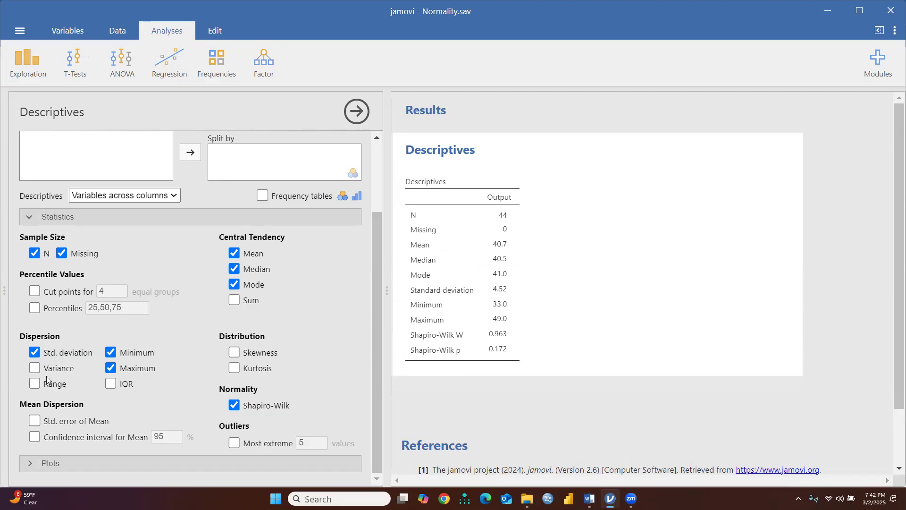
left_click(53, 468)
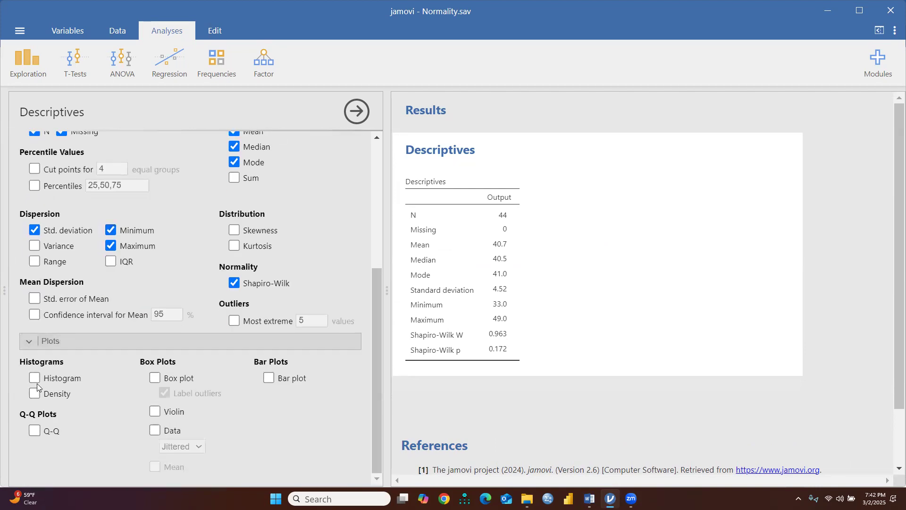
- Add a Q-Q plot and a box plot of Output to the results
left_click(34, 431)
scroll(573, 364, "down", 5)
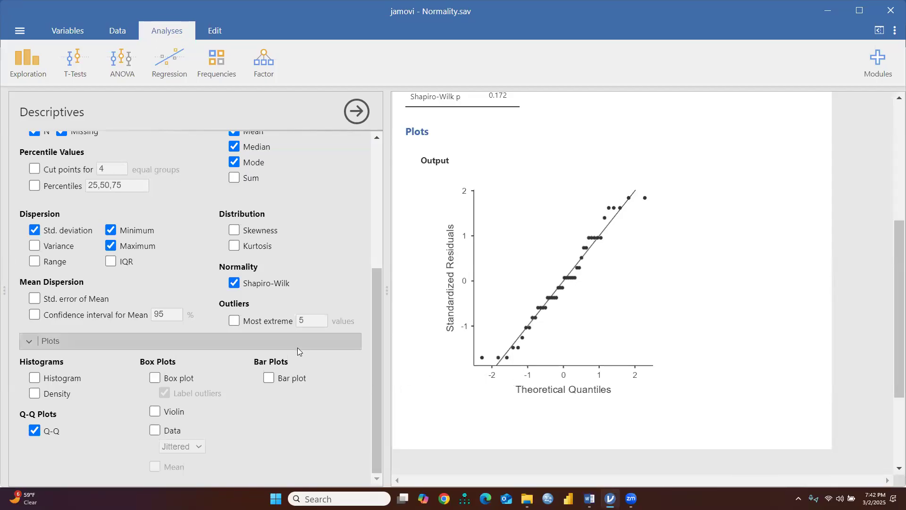
left_click(155, 378)
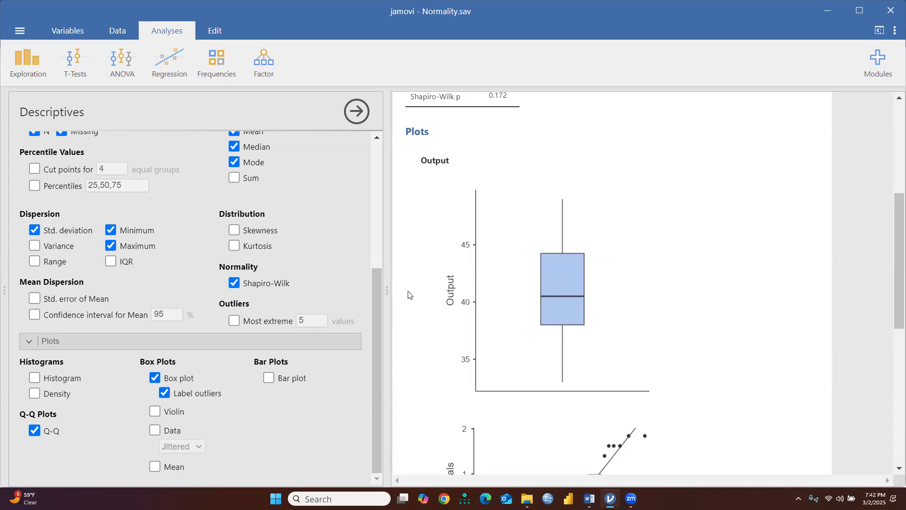
scroll(264, 378, "up", 5)
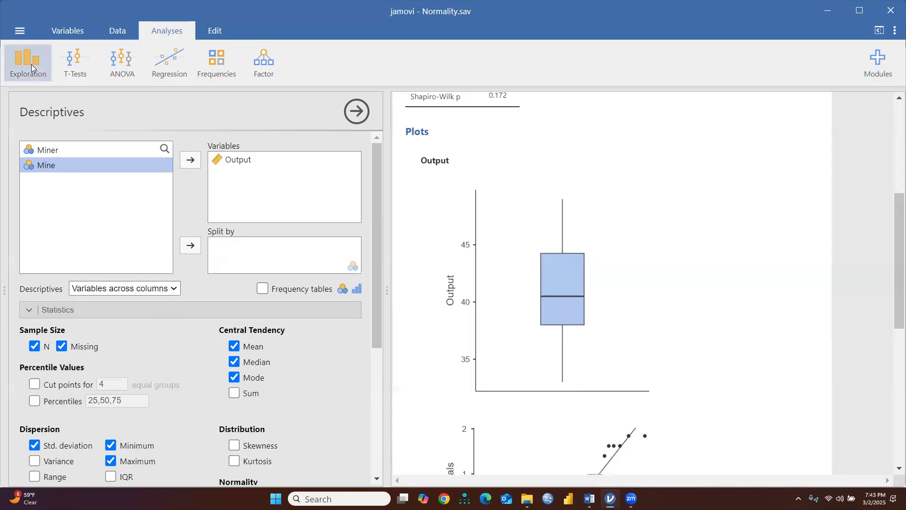
- Change row 44's Output value from 40 to 120 in the data grid
left_click(109, 28)
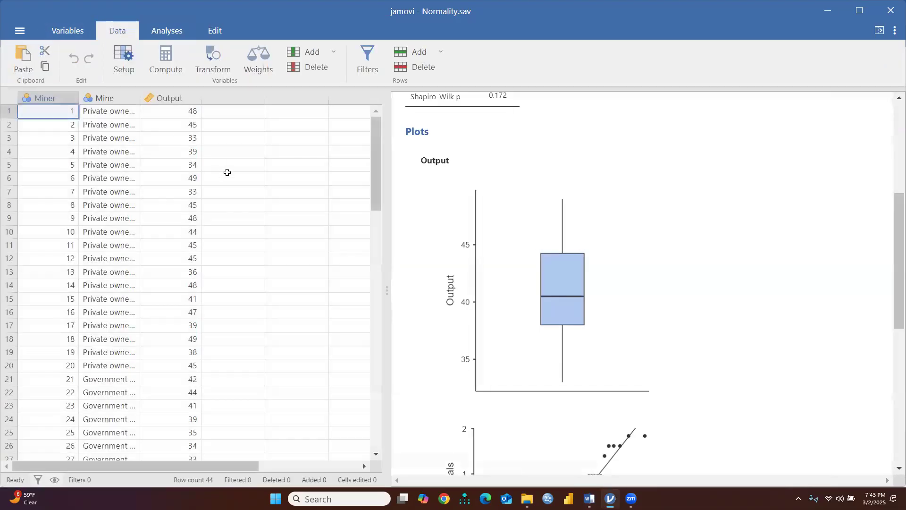
scroll(226, 170, "down", 10)
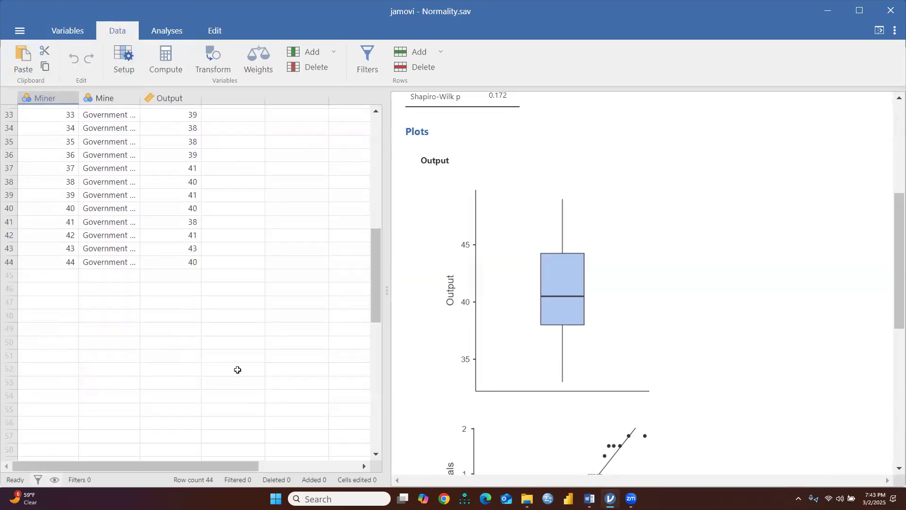
left_click(189, 263)
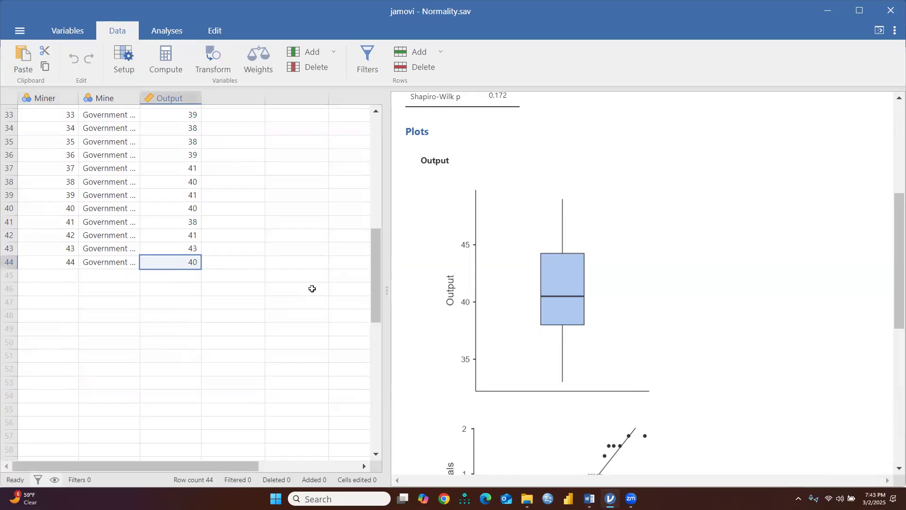
type("120")
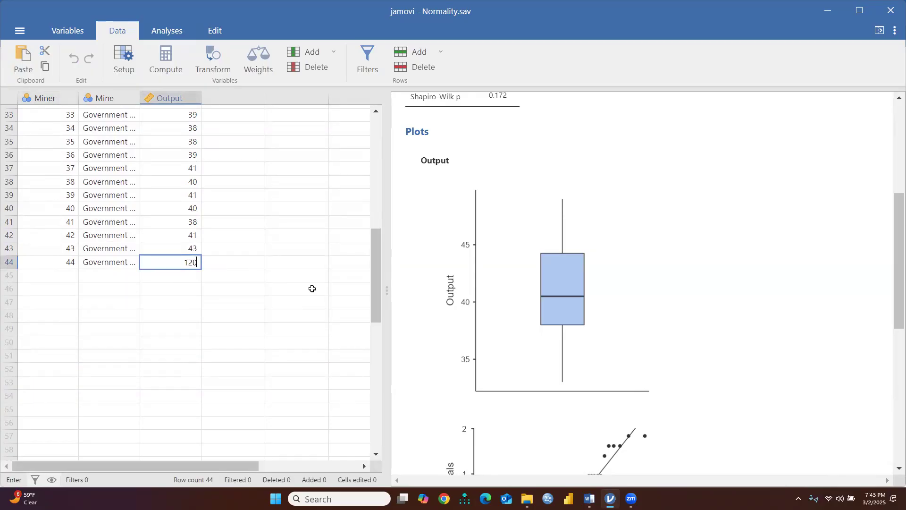
left_click(304, 328)
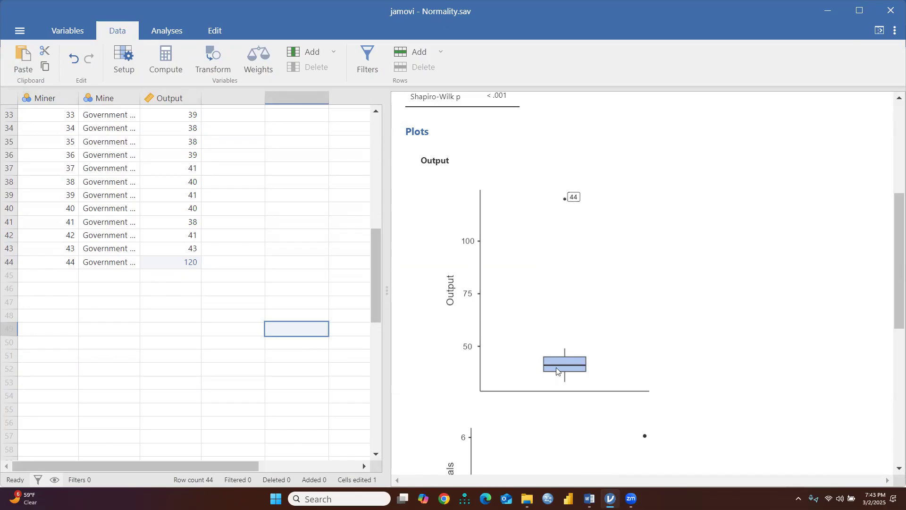
scroll(678, 265, "down", 5)
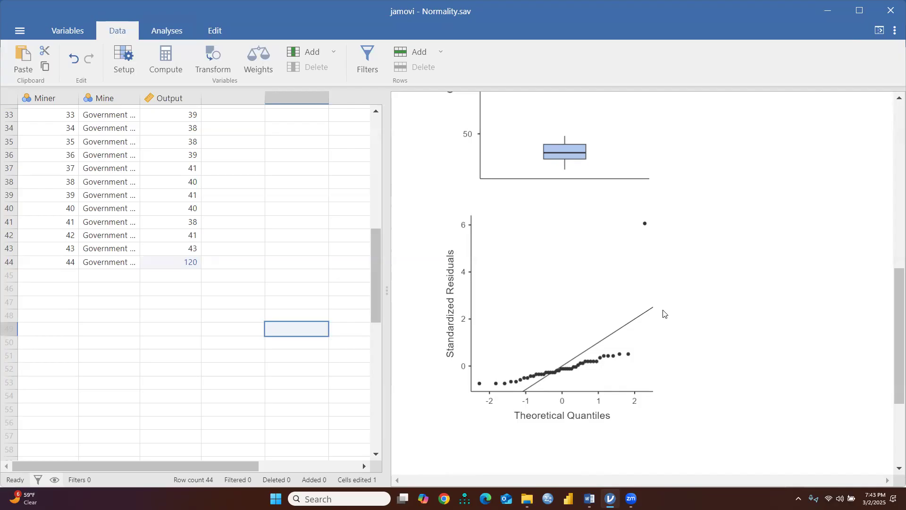
scroll(699, 314, "up", 6)
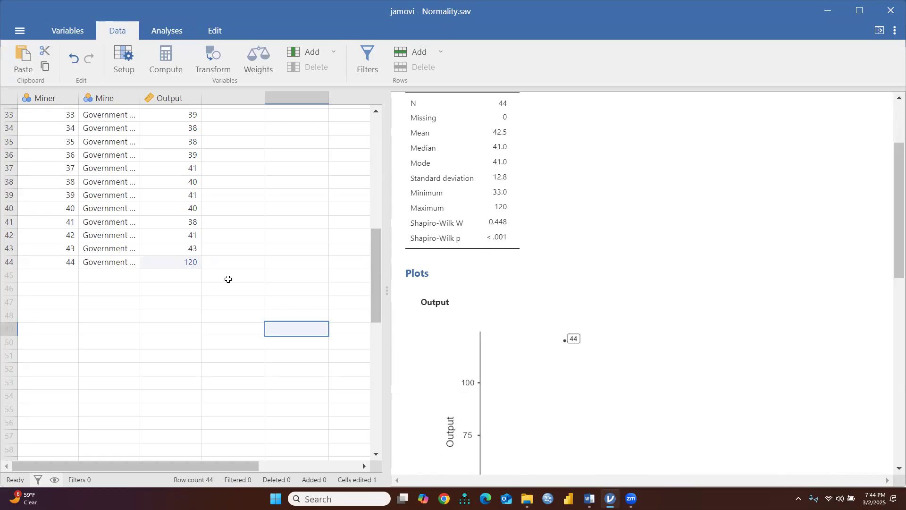
scroll(228, 271, "down", 5)
scroll(471, 298, "down", 3)
scroll(472, 307, "down", 5)
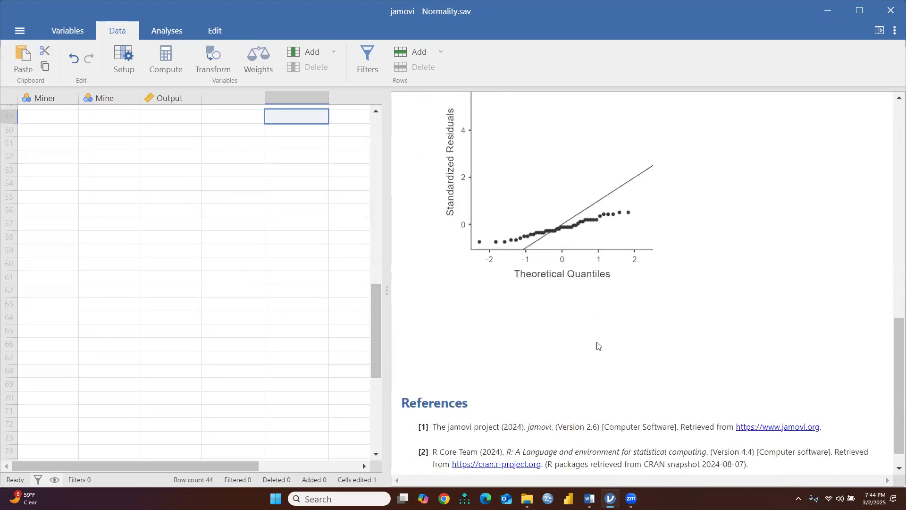
scroll(300, 309, "up", 15)
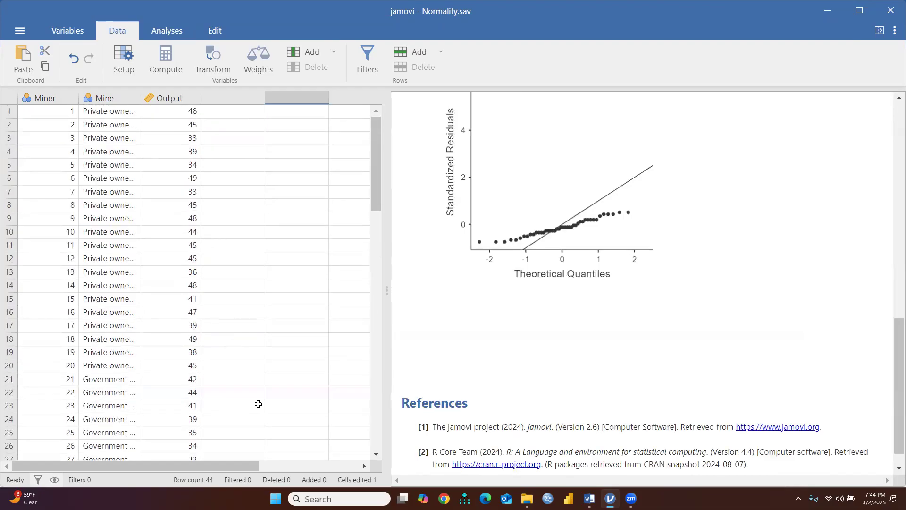
- Start a new Exploration > Descriptives analysis with Output as the variable
left_click(162, 32)
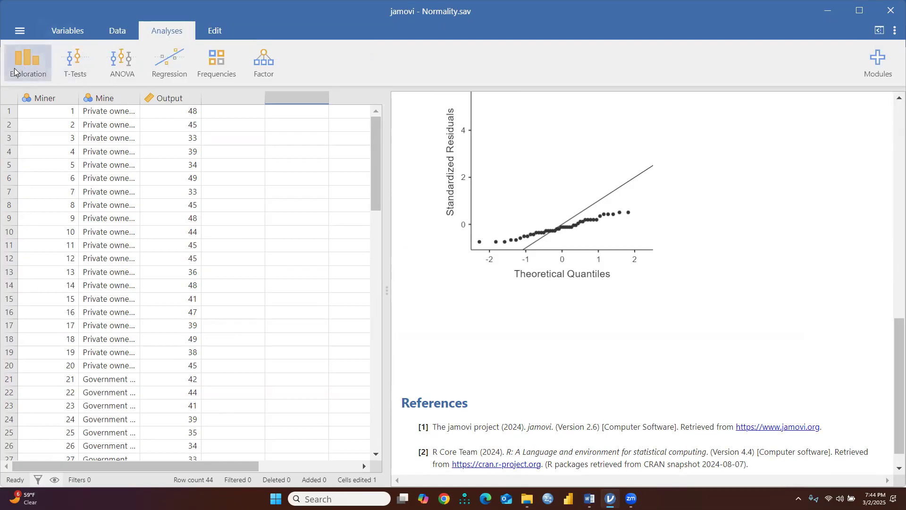
left_click(36, 61)
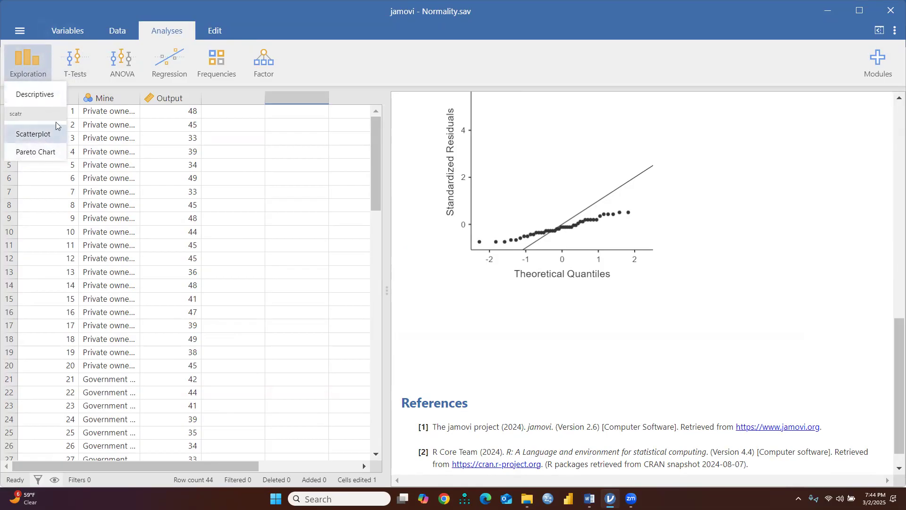
left_click(35, 94)
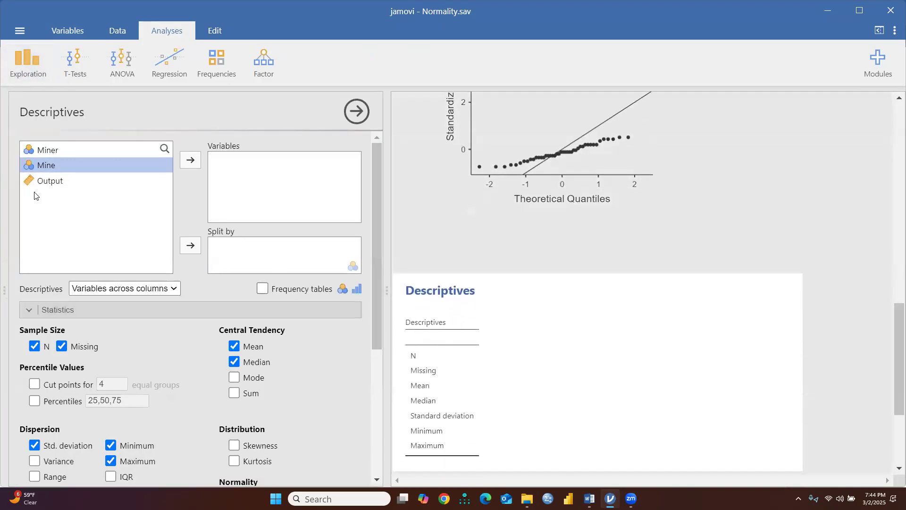
left_click(59, 181)
left_click(197, 164)
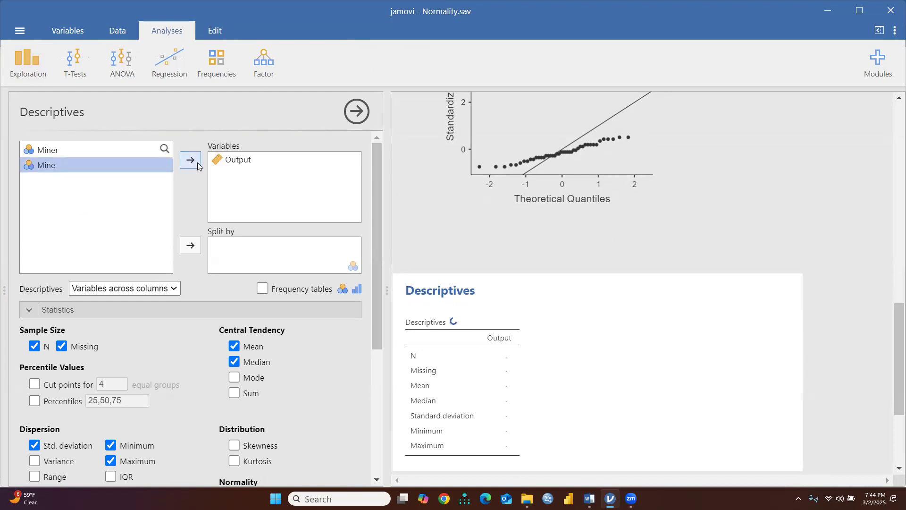
- Include the mode and a Shapiro-Wilk normality test in the statistics
scroll(540, 422, "down", 3)
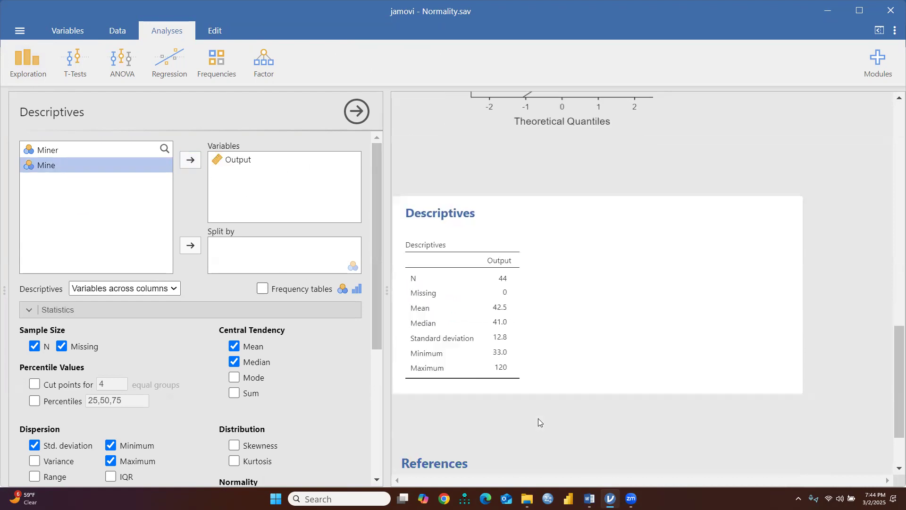
scroll(254, 385, "down", 5)
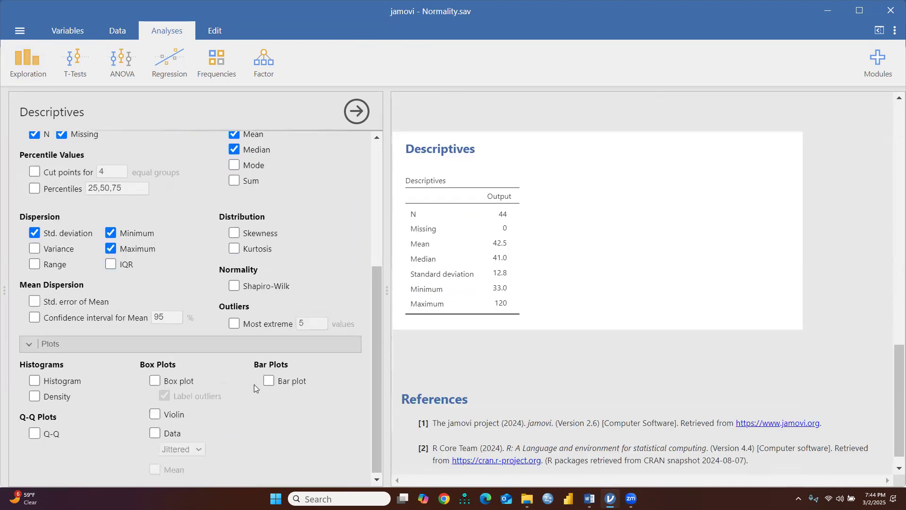
left_click(233, 166)
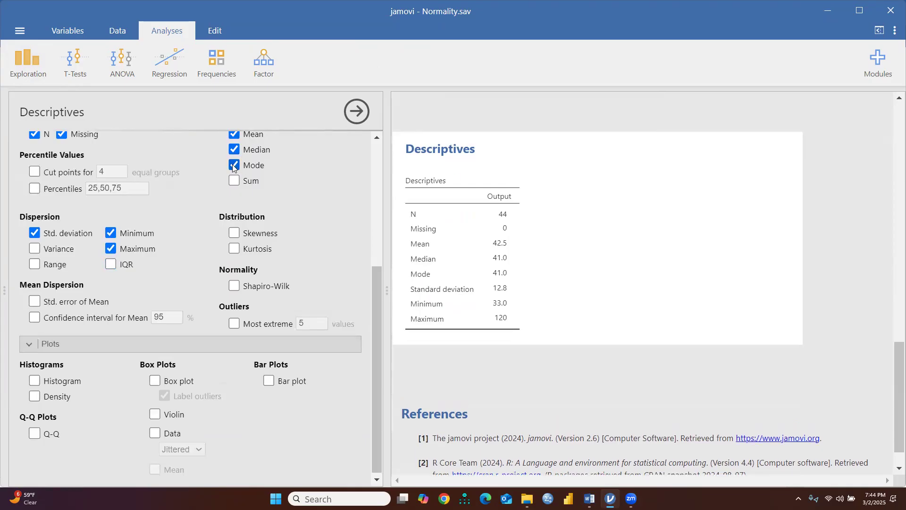
left_click(233, 287)
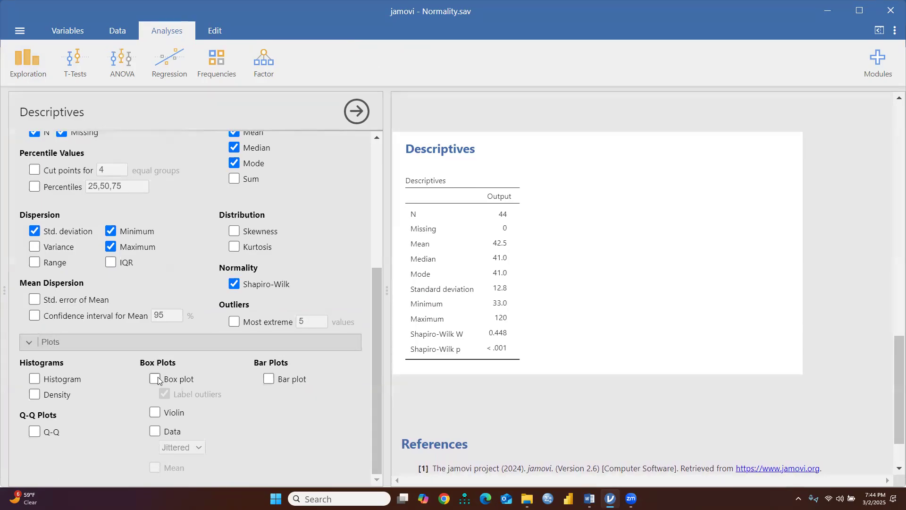
- Remove Output from the analysed variables and select the Mine variable
scroll(167, 317, "up", 5)
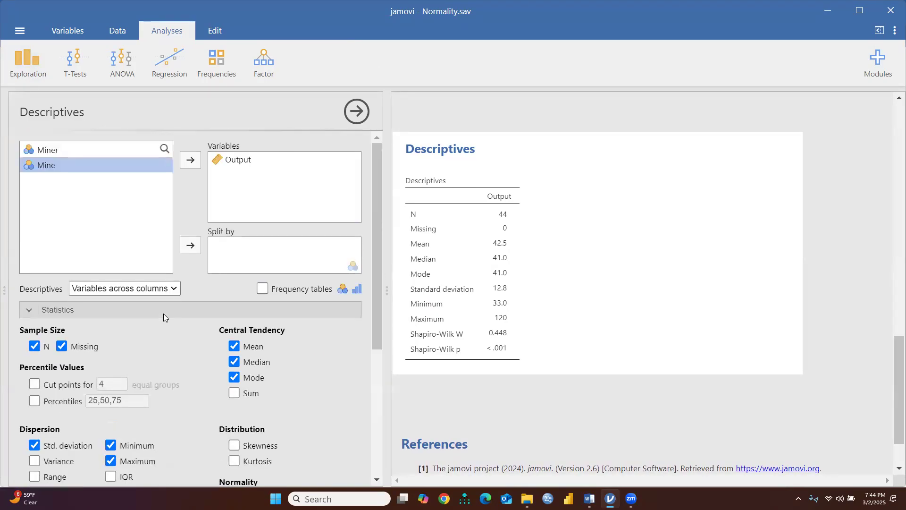
left_click(230, 161)
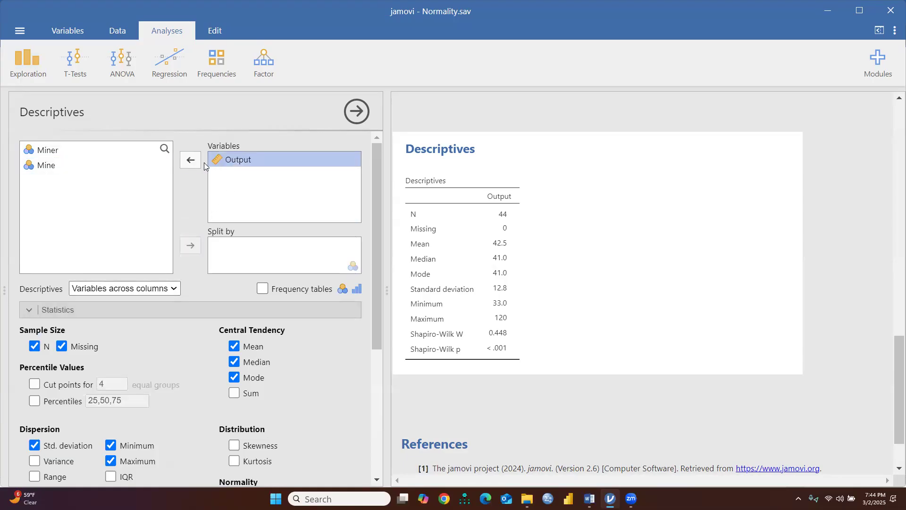
left_click(193, 161)
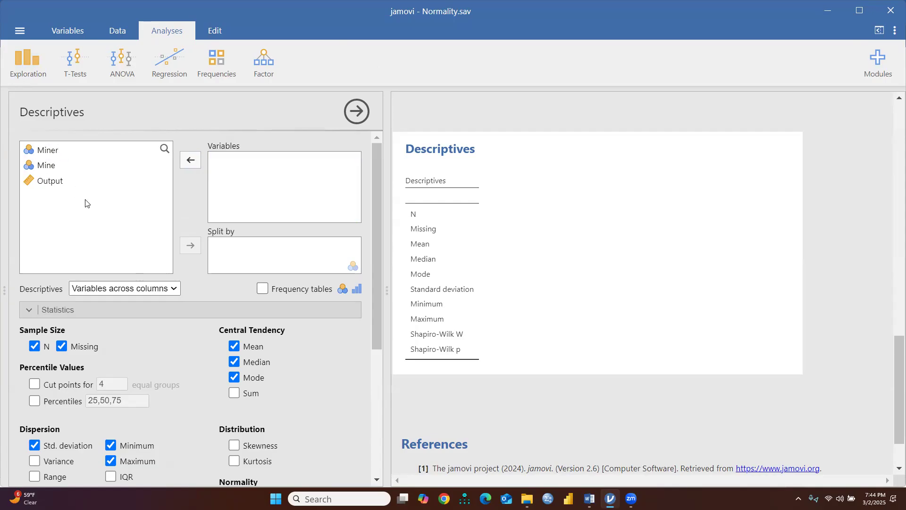
left_click(42, 167)
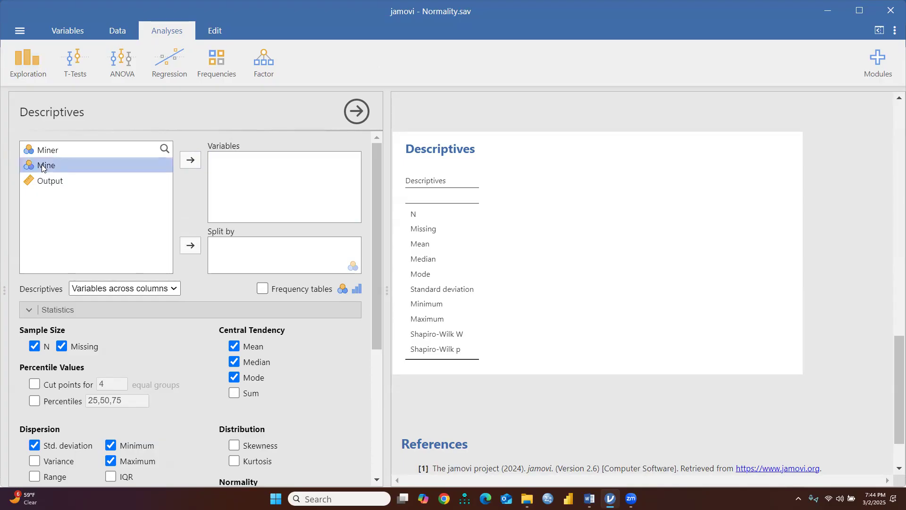
- Add Mine to Descriptives with frequency tables, a histogram and a bar plot of its counts
left_click(190, 160)
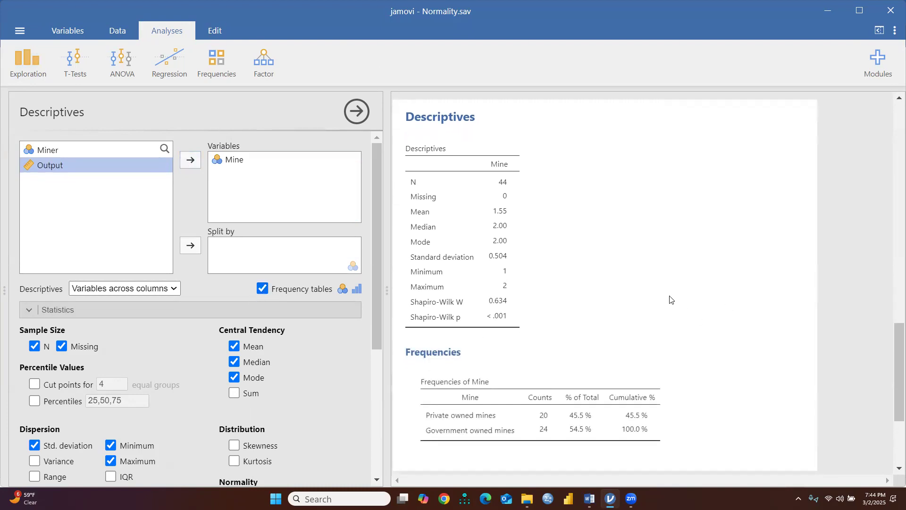
scroll(664, 299, "down", 3)
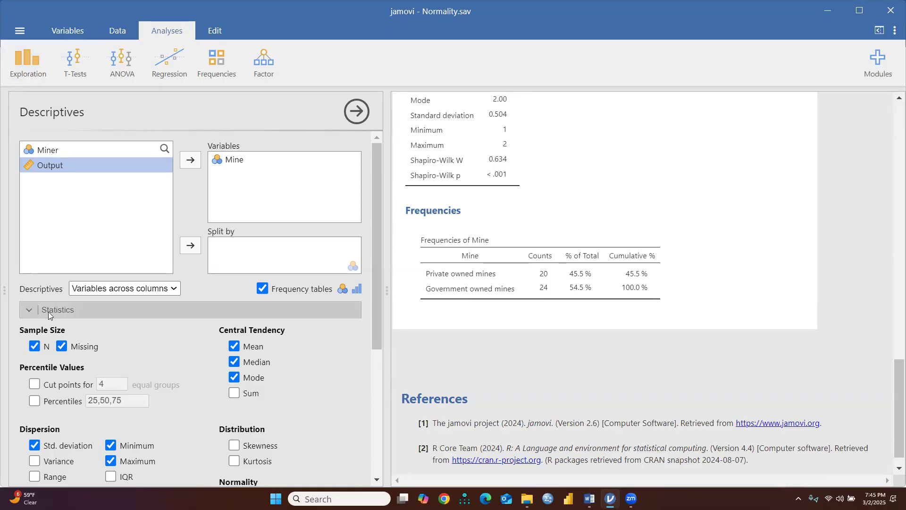
scroll(155, 316, "down", 5)
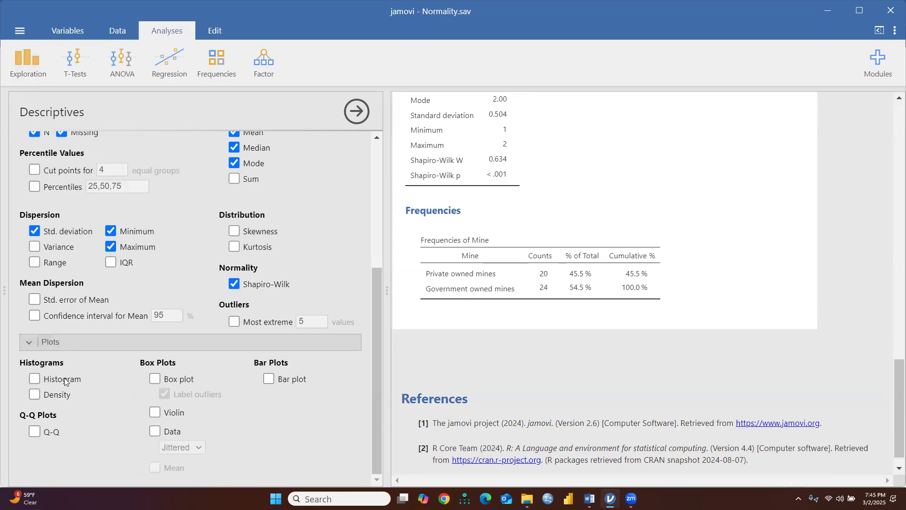
left_click(35, 379)
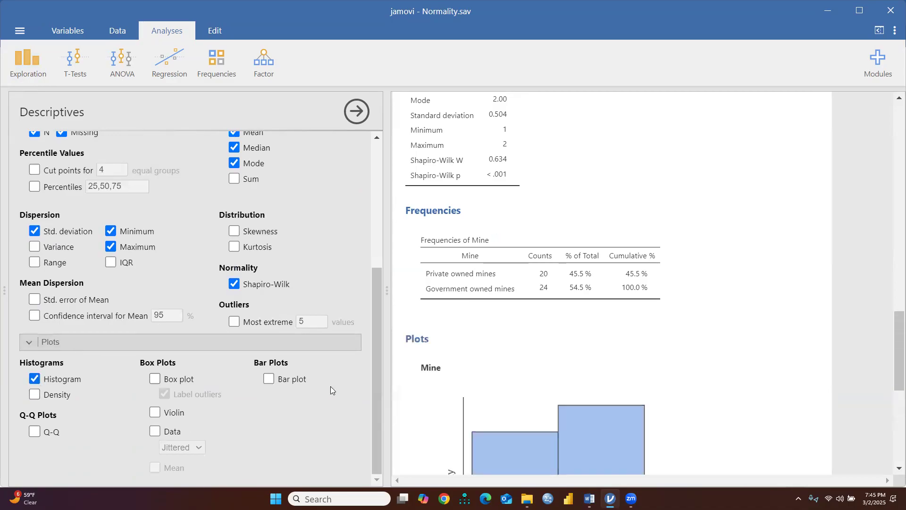
scroll(628, 348, "down", 3)
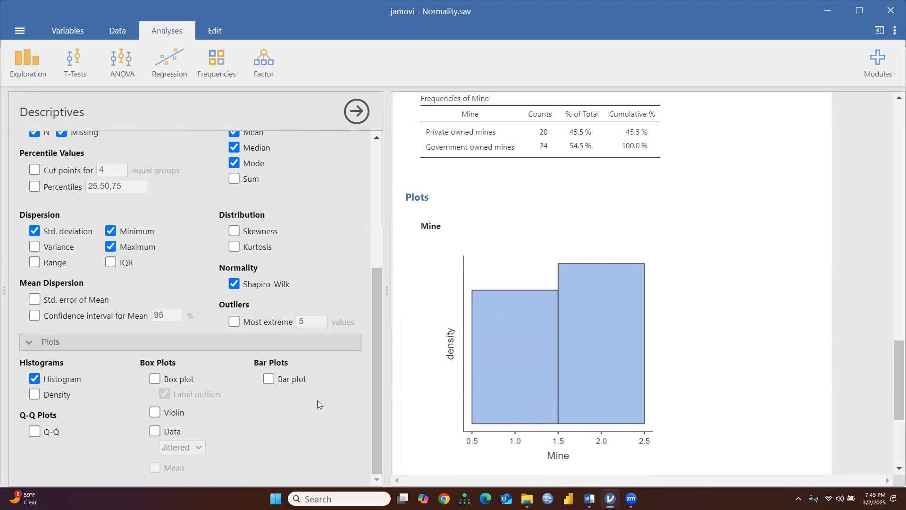
left_click(269, 380)
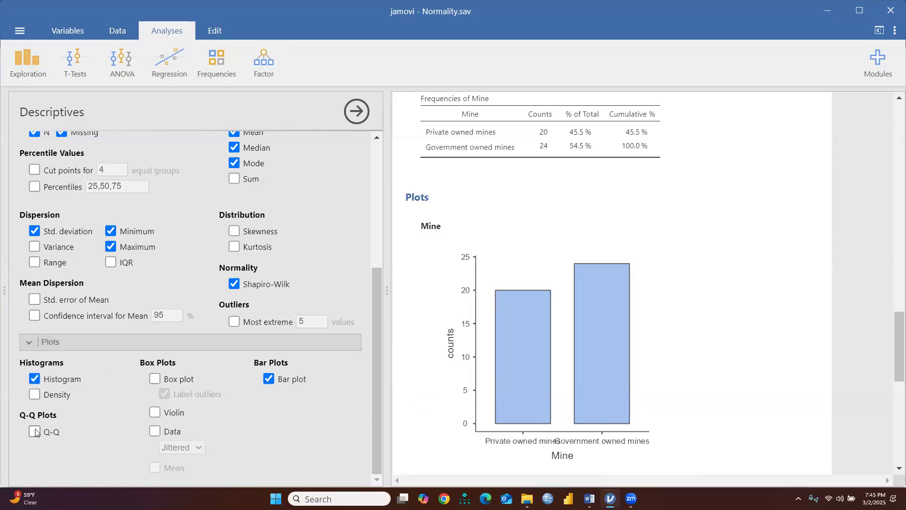
scroll(309, 207, "up", 4)
scroll(309, 208, "up", 1)
scroll(597, 232, "up", 10)
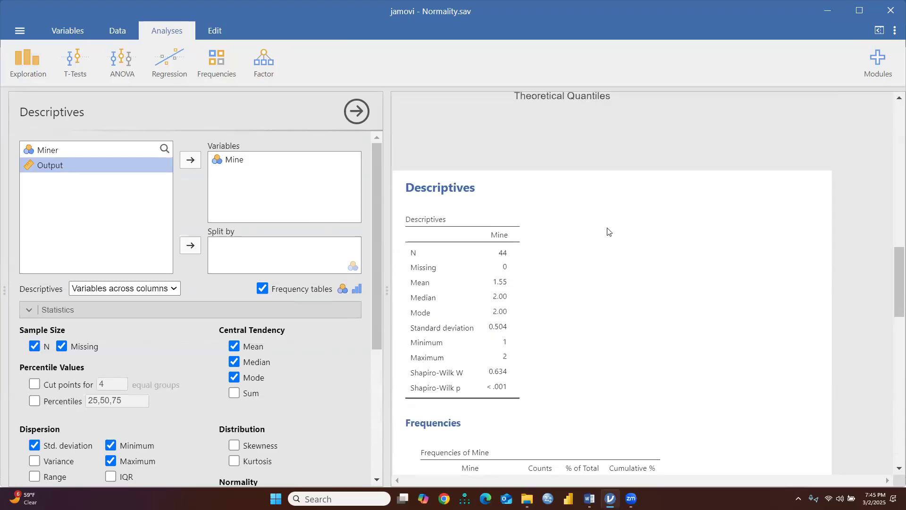
scroll(590, 284, "up", 8)
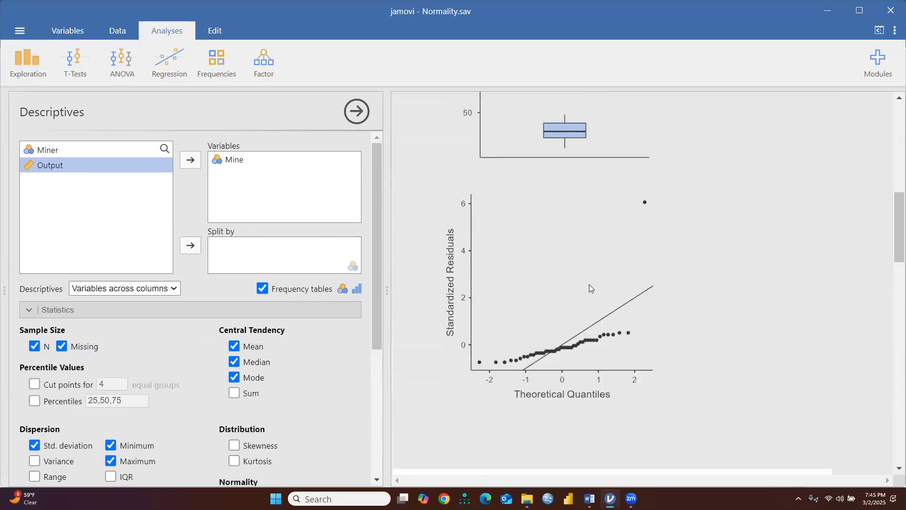
- In the data sheet, undo twice to revert row 44's Output from 120 to 40
left_click(118, 32)
left_click(63, 216)
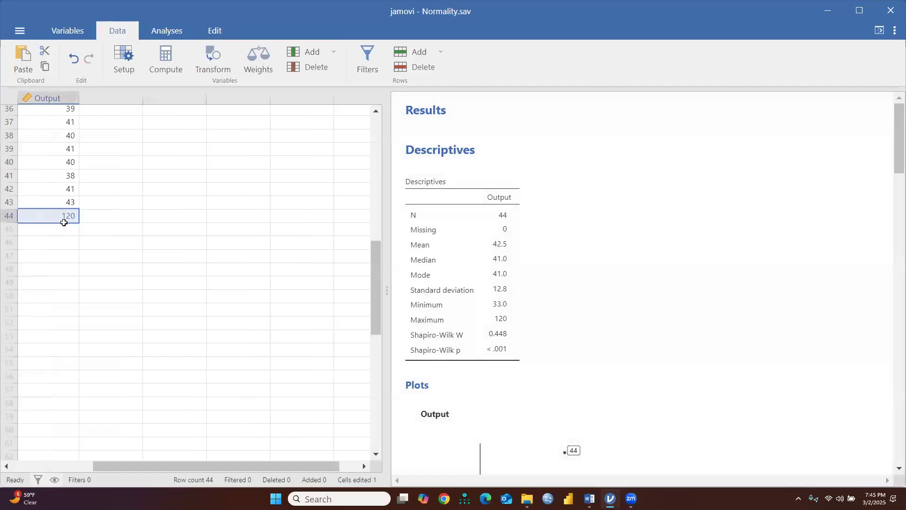
left_click(71, 58)
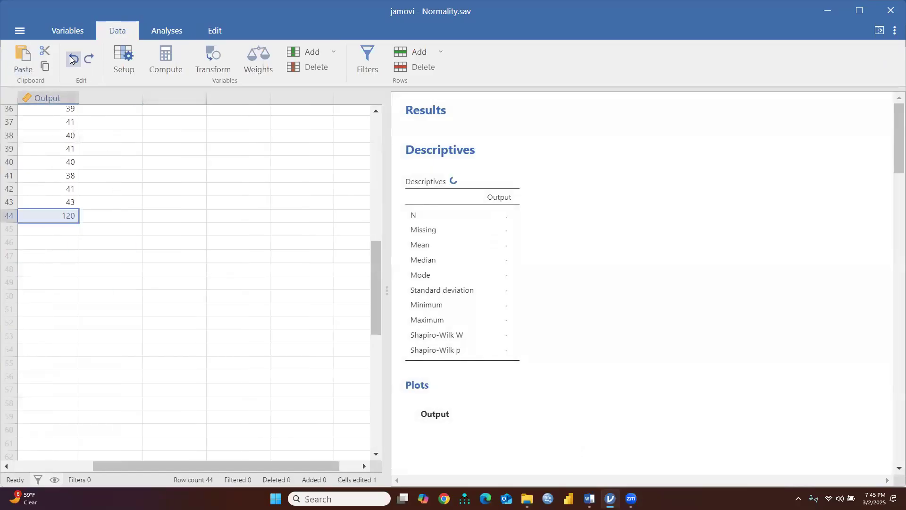
left_click(72, 58)
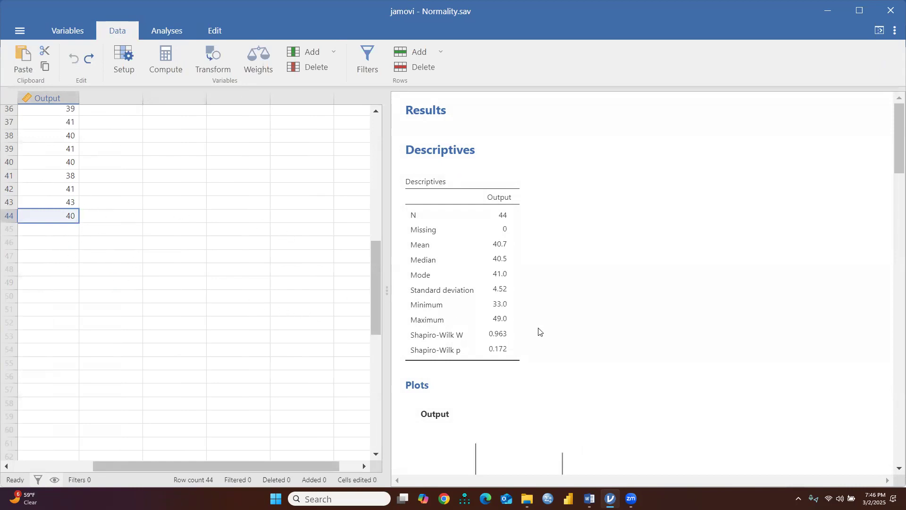
- Review the recomputed results: Shapiro-Wilk W 0.963, p 0.172 and a near-linear Q-Q plot
scroll(540, 329, "down", 5)
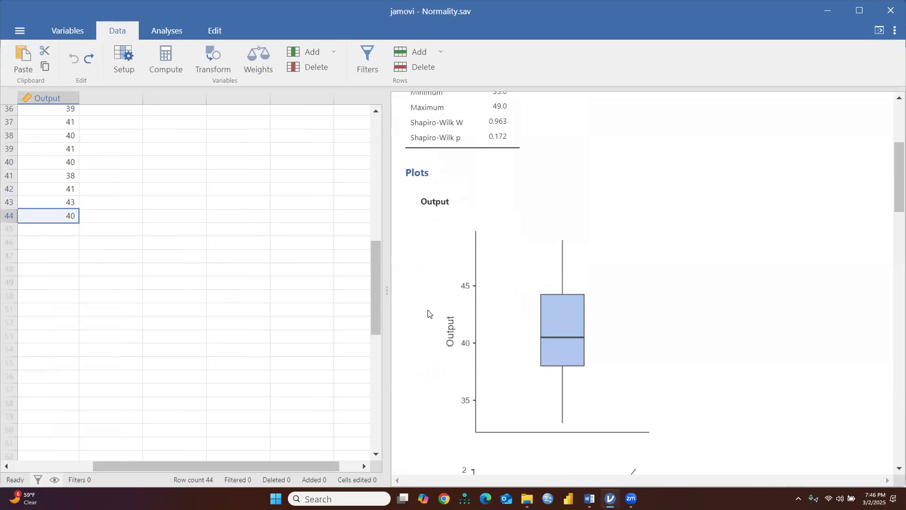
scroll(667, 333, "down", 5)
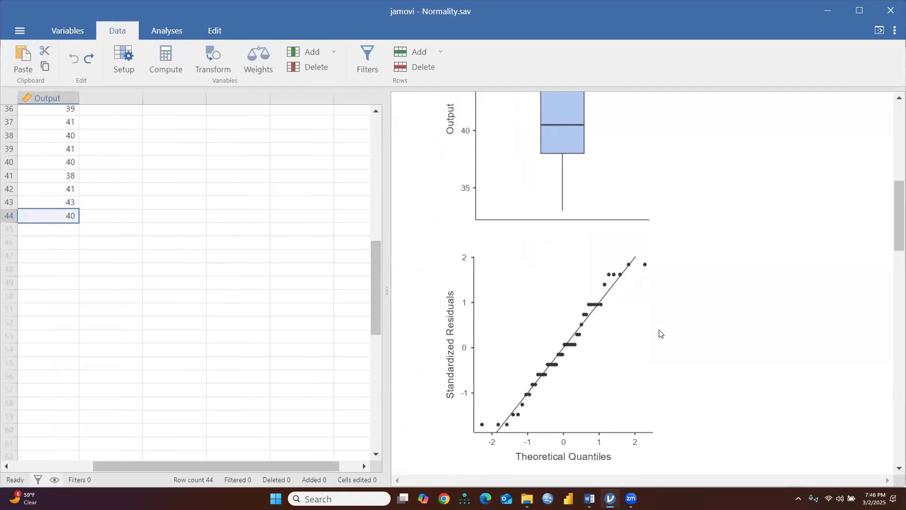
scroll(660, 334, "down", 5)
scroll(660, 334, "down", 5)
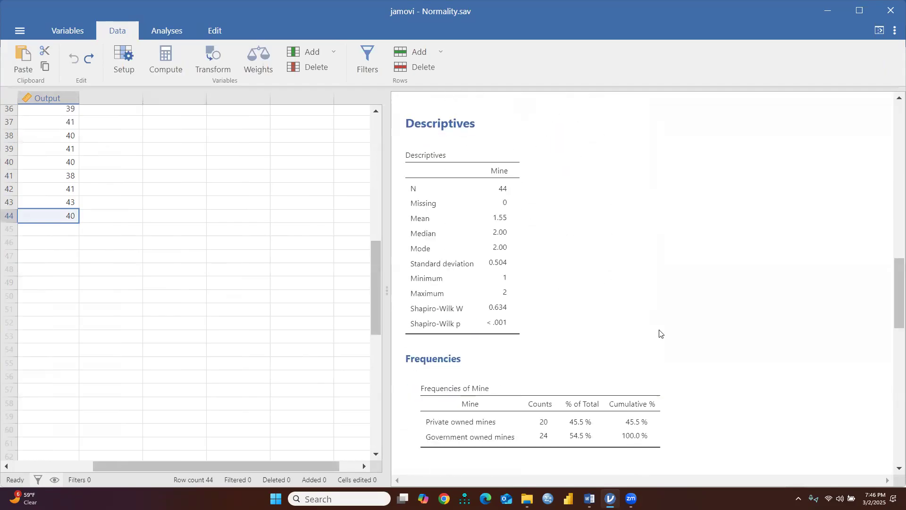
scroll(595, 321, "up", 3)
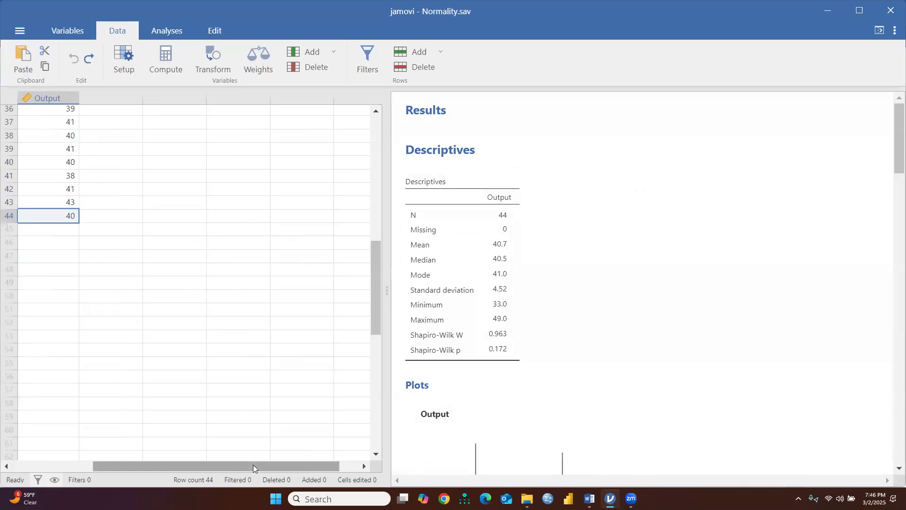
left_click_drag(253, 464, 69, 466)
scroll(193, 317, "up", 10)
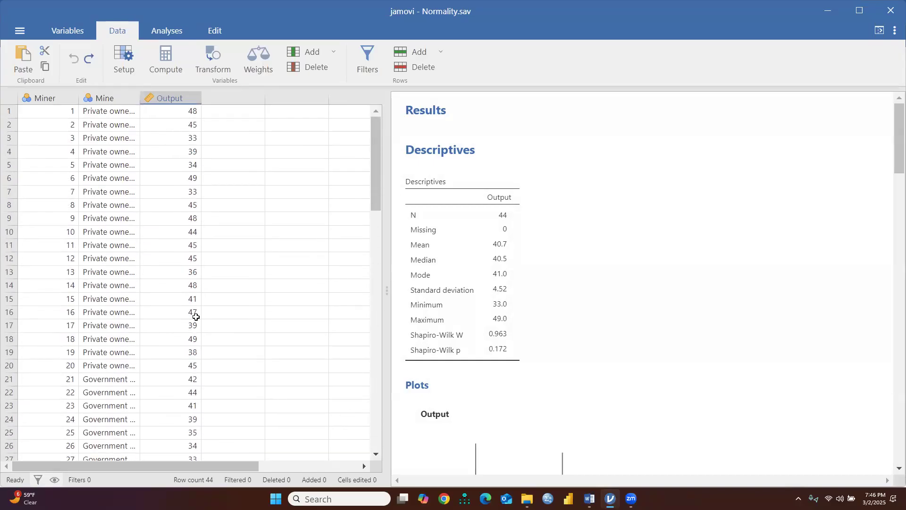
scroll(661, 305, "down", 5)
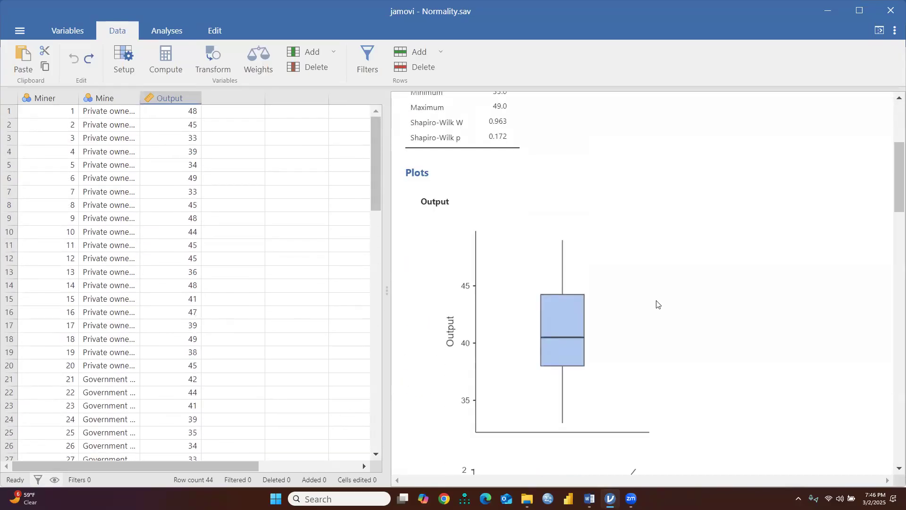
scroll(656, 304, "down", 5)
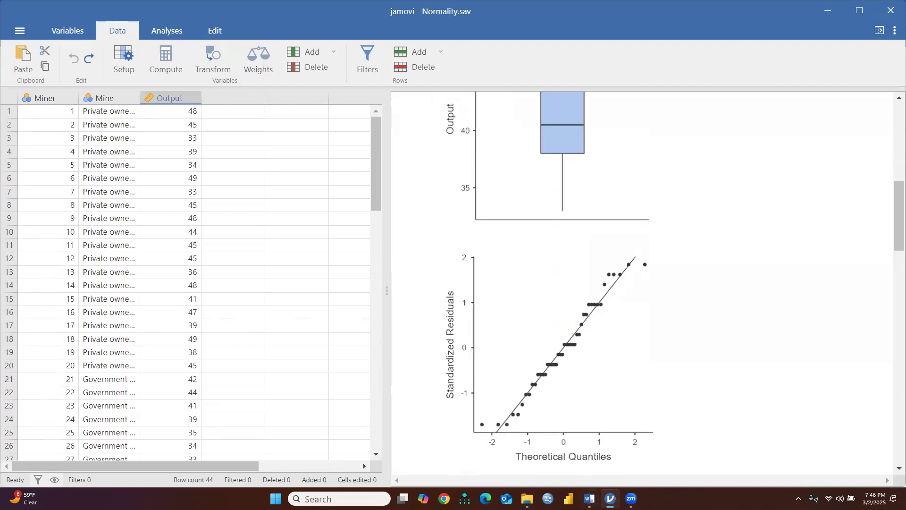